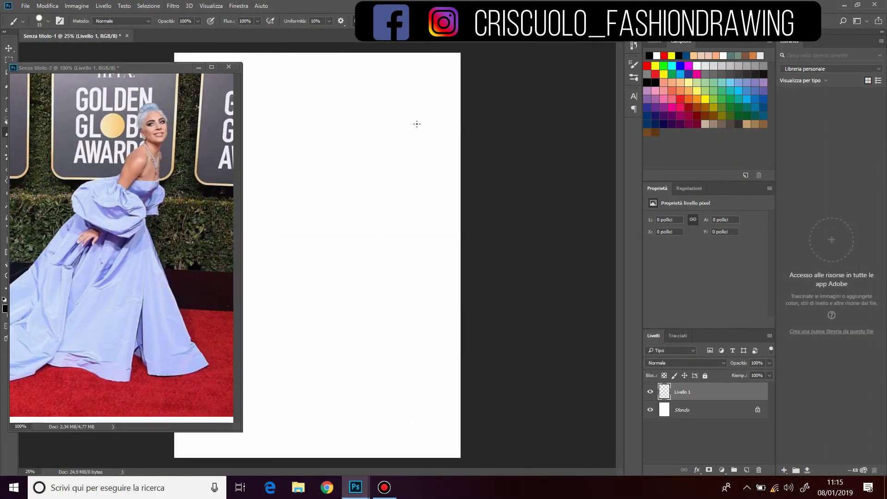
# Step: Draw a small oval head and a long vertical centre line for the figure
pyautogui.moveTo(372, 121)
pyautogui.mouseDown()
pyautogui.moveTo(372, 112)
pyautogui.moveTo(377, 162)
pyautogui.moveTo(365, 247)
pyautogui.mouseUp()
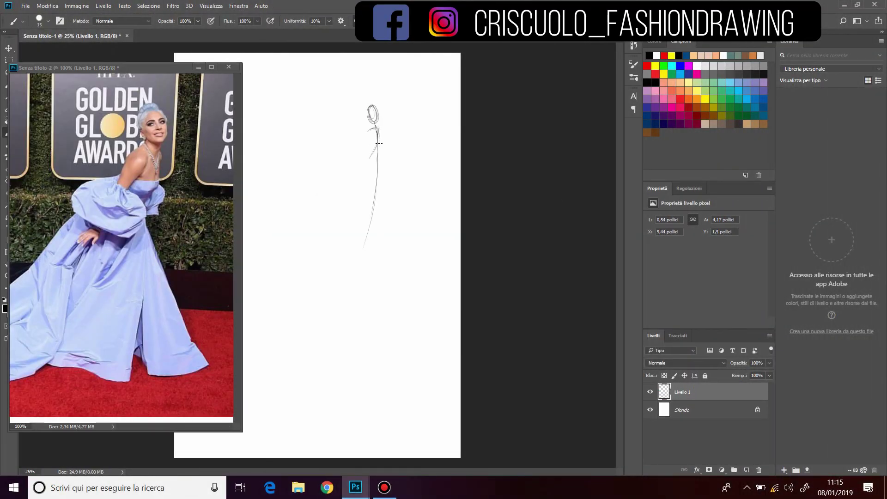
# Step: Sketch the arm, skirt lines and hem, then shift the reference photo to show the train
pyautogui.moveTo(363, 152); pyautogui.dragTo(344, 179)
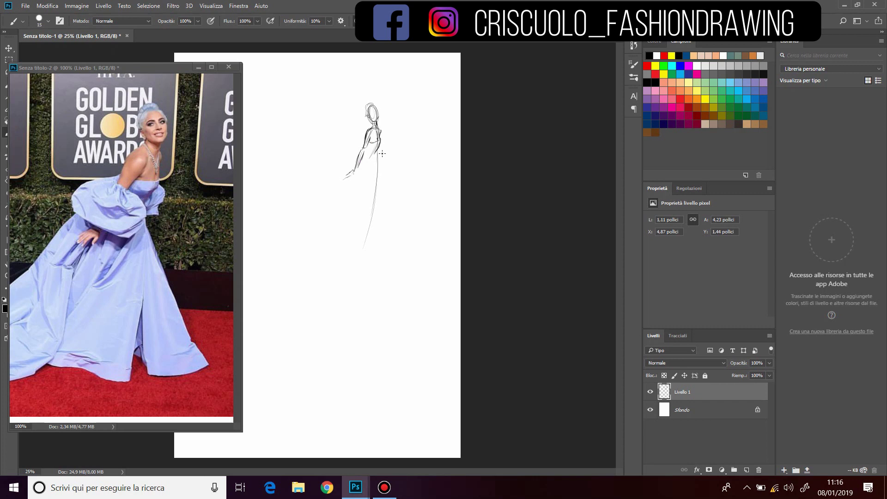
pyautogui.moveTo(375, 156)
pyautogui.mouseDown()
pyautogui.moveTo(369, 254)
pyautogui.moveTo(343, 262)
pyautogui.mouseUp()
pyautogui.moveTo(372, 234); pyautogui.dragTo(369, 251)
pyautogui.scroll(-2, 173, 212)
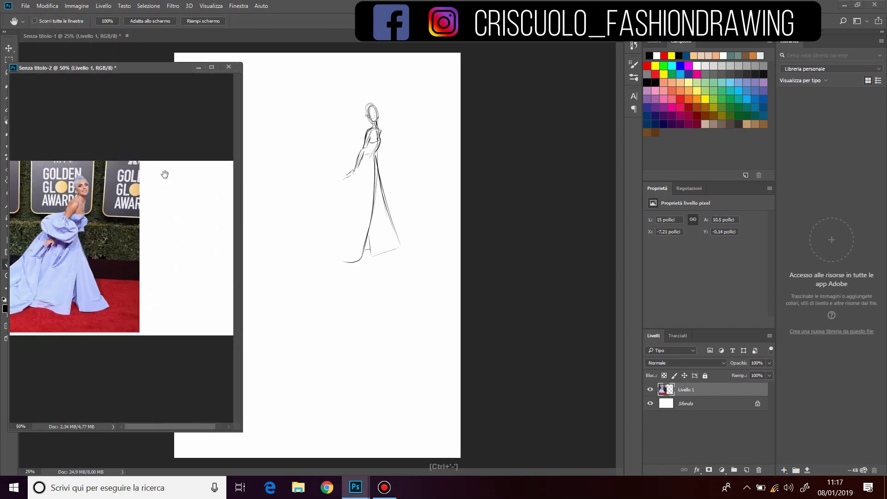
pyautogui.press('v')
pyautogui.click(408, 184)
pyautogui.press('b')
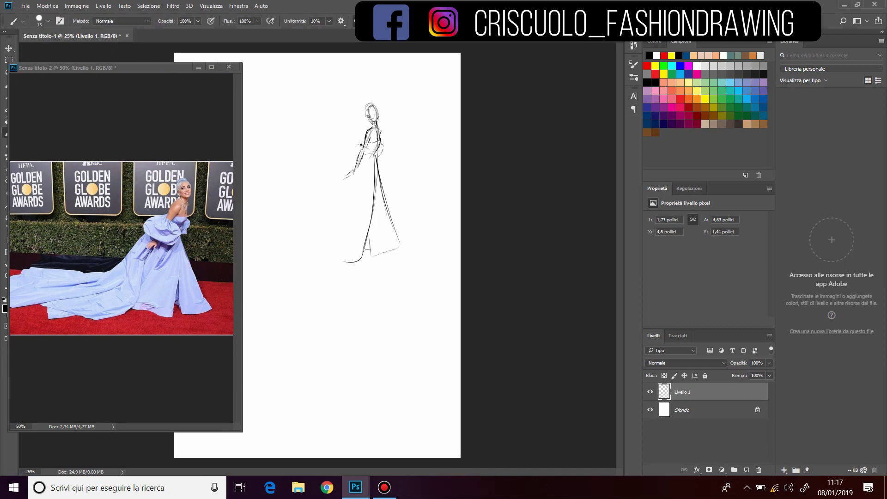
# Step: Draw the puffy sleeve and sweep long train lines down to the left
pyautogui.moveTo(362, 141)
pyautogui.mouseDown()
pyautogui.moveTo(351, 171)
pyautogui.moveTo(374, 175)
pyautogui.moveTo(313, 204)
pyautogui.mouseUp()
pyautogui.moveTo(347, 178); pyautogui.dragTo(306, 289)
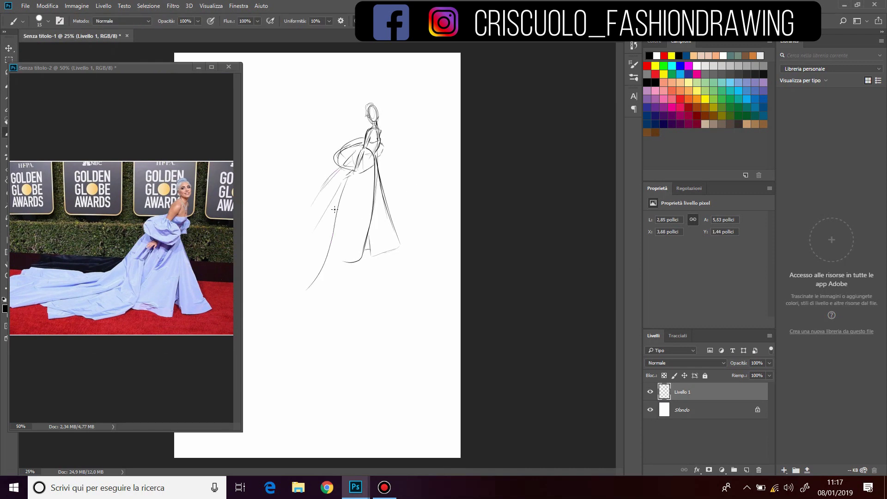
pyautogui.moveTo(327, 230); pyautogui.dragTo(253, 273)
pyautogui.moveTo(116, 67); pyautogui.dragTo(611, 16)
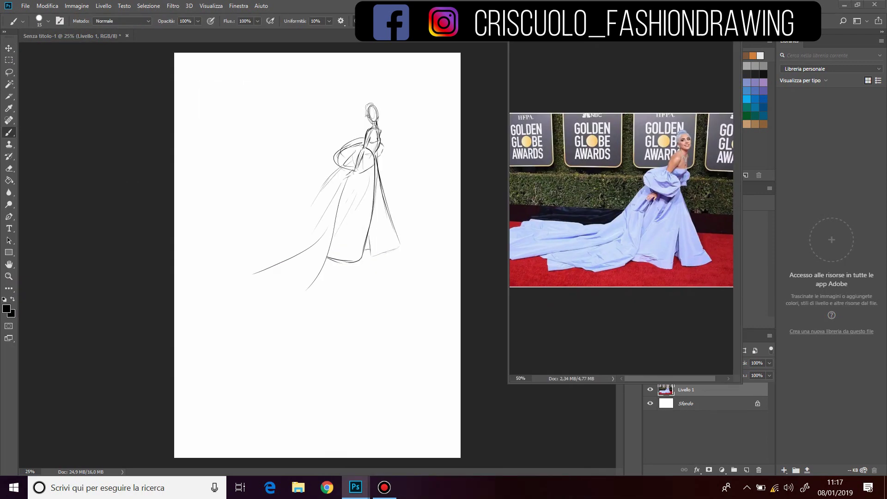
pyautogui.moveTo(340, 170); pyautogui.dragTo(306, 222)
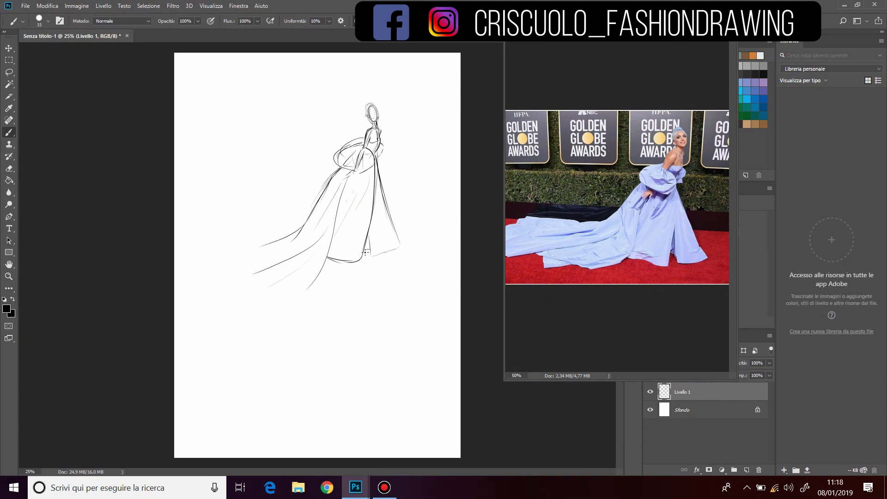
pyautogui.moveTo(330, 253); pyautogui.dragTo(252, 288)
pyautogui.moveTo(332, 233); pyautogui.dragTo(224, 275)
# Step: Outline the train's hem and upper edge and hatch the skirt's right side
pyautogui.moveTo(187, 251); pyautogui.dragTo(273, 287)
pyautogui.moveTo(309, 213); pyautogui.dragTo(218, 231)
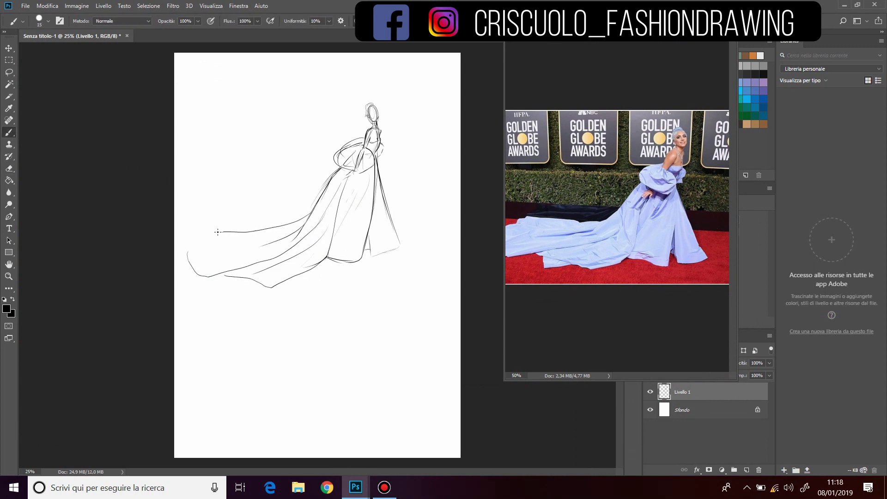
pyautogui.moveTo(309, 211); pyautogui.dragTo(206, 230)
pyautogui.moveTo(399, 220); pyautogui.dragTo(387, 243)
pyautogui.moveTo(383, 221); pyautogui.dragTo(377, 242)
pyautogui.moveTo(367, 208); pyautogui.dragTo(356, 246)
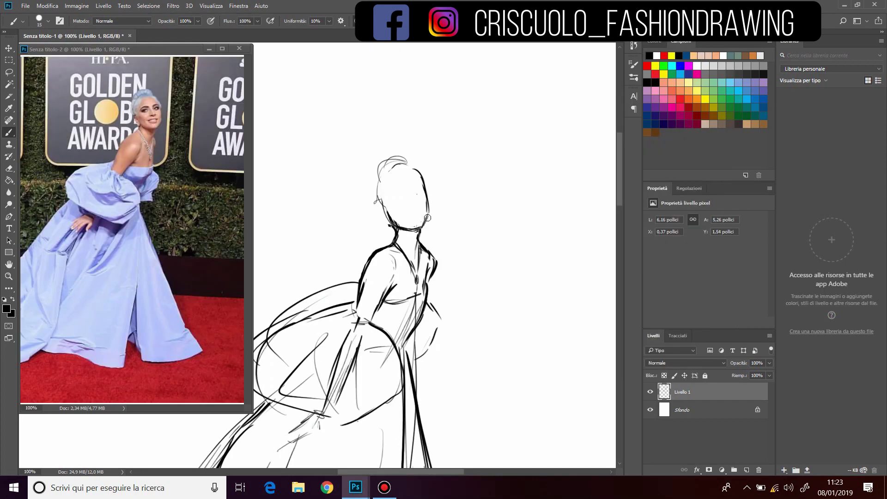
# Step: Use a smaller brush to sketch the face centre line and hair strokes
pyautogui.click(48, 20)
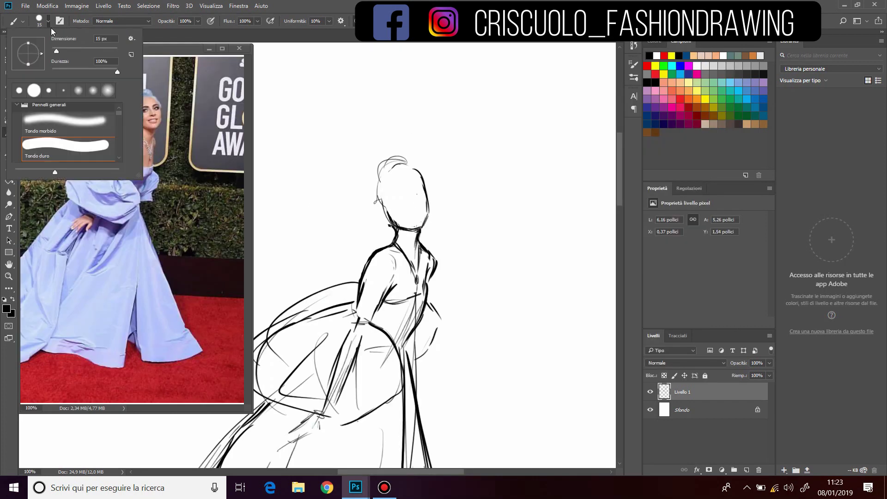
pyautogui.doubleClick(28, 83)
pyautogui.moveTo(405, 181); pyautogui.dragTo(414, 215)
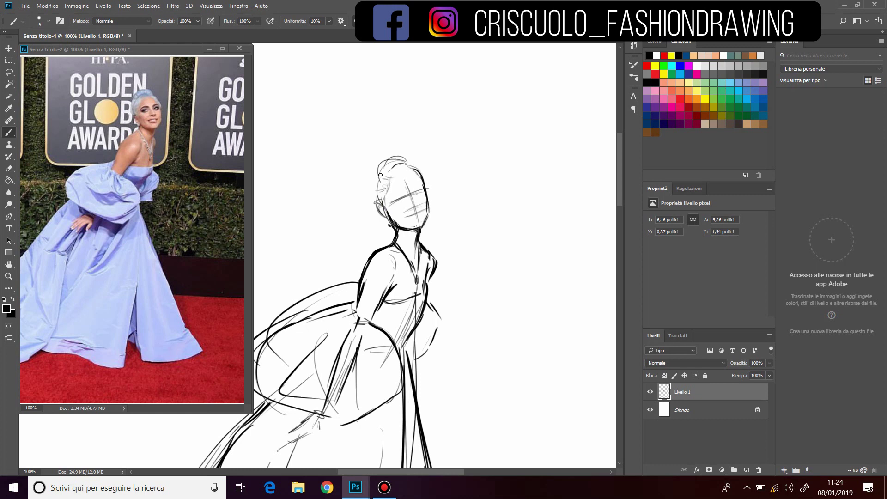
pyautogui.moveTo(380, 175)
pyautogui.mouseDown()
pyautogui.moveTo(408, 159)
pyautogui.moveTo(386, 212)
pyautogui.mouseUp()
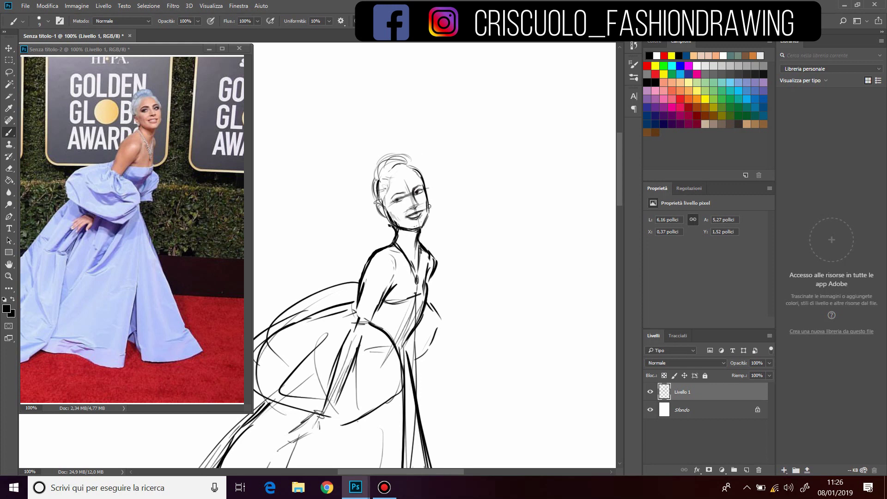
# Step: Lasso the head and tilt and reposition it with Free Transform
pyautogui.press('l')
pyautogui.moveTo(446, 175); pyautogui.dragTo(443, 178)
pyautogui.hotkey('ctrl', 't')
pyautogui.moveTo(463, 135); pyautogui.dragTo(433, 207)
pyautogui.press('Return')
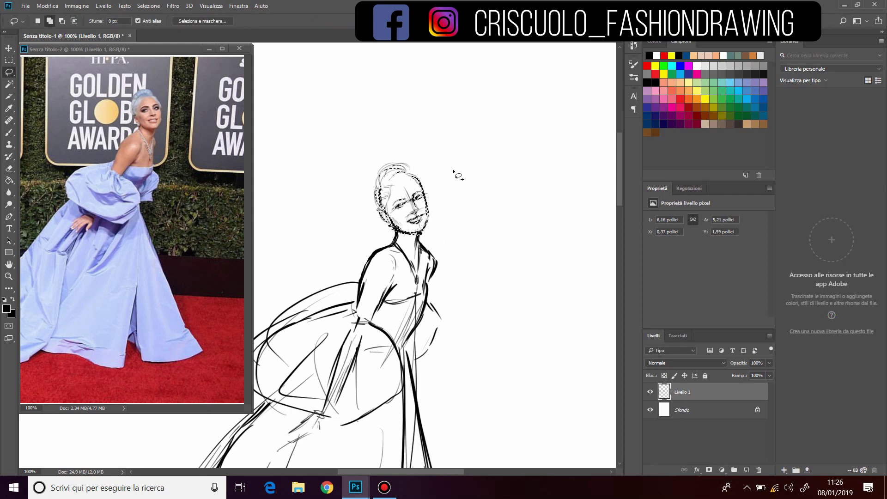
pyautogui.hotkey('ctrl', 't')
pyautogui.press('Return')
pyautogui.hotkey('ctrl', 'd')
# Step: Enlarge the whole sketch to about 122% with Free Transform
pyautogui.press('e')
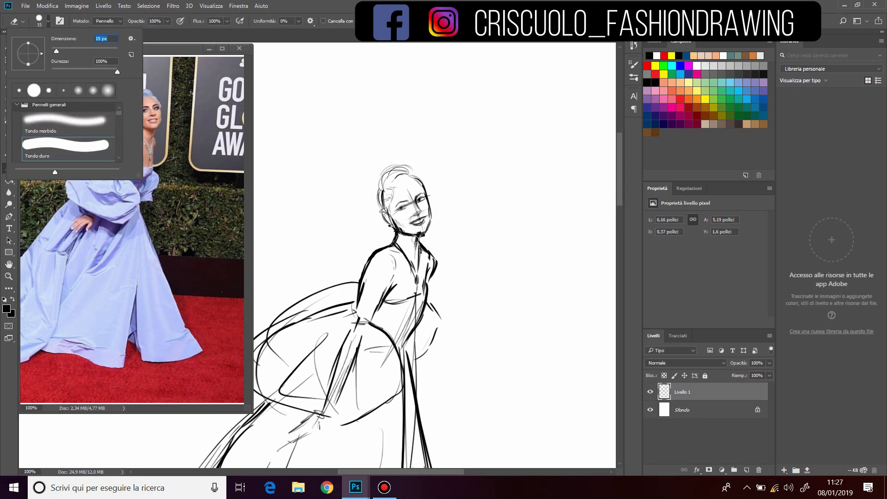
pyautogui.hotkey('ctrl', '-')
pyautogui.hotkey('ctrl', '-')
pyautogui.hotkey('ctrl', '-')
pyautogui.click(209, 49)
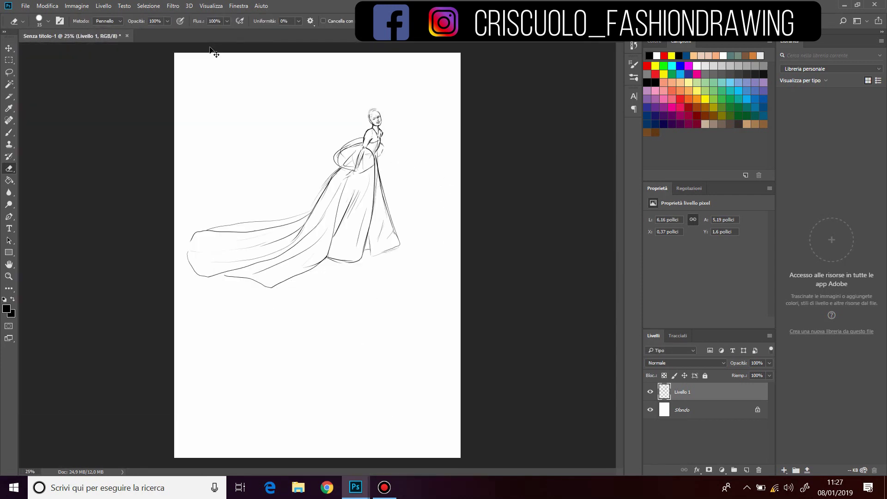
pyautogui.hotkey('ctrl', 't')
pyautogui.moveTo(411, 165); pyautogui.dragTo(430, 127)
pyautogui.press('Return')
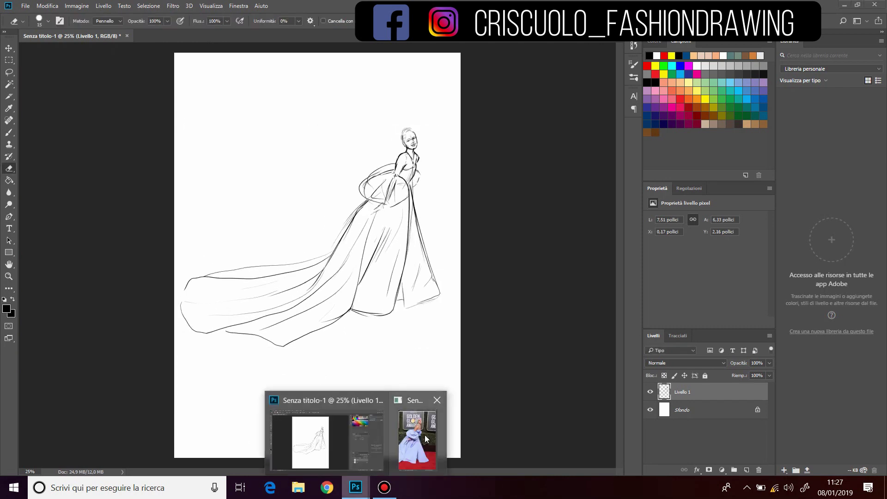
# Step: Draw the hand with elongated fingers below the wrist cuff
pyautogui.click(396, 435)
pyautogui.hotkey('ctrl', '+')
pyautogui.hotkey('ctrl', '+')
pyautogui.hotkey('ctrl', '+')
pyautogui.press('b')
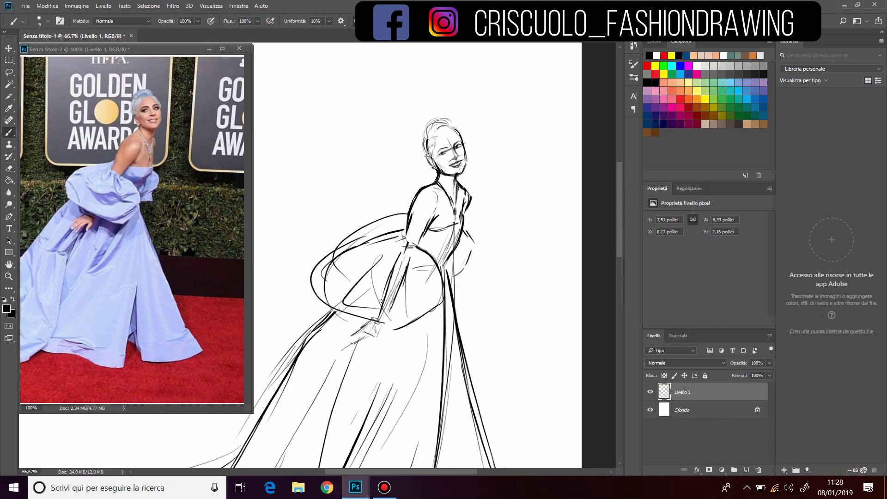
pyautogui.hotkey('ctrl', '+')
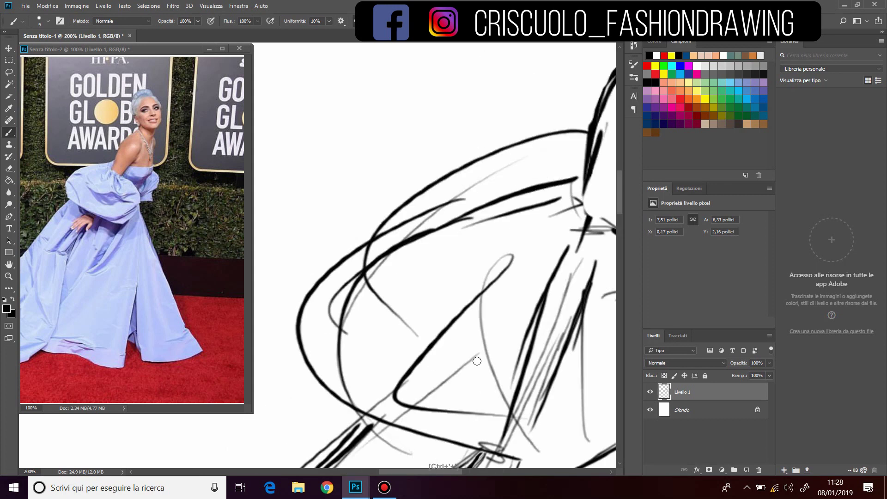
# Step: Lasso the hand and apply a Free Transform to it
pyautogui.hotkey('ctrl', '+')
pyautogui.moveTo(407, 284)
pyautogui.mouseDown()
pyautogui.moveTo(379, 313)
pyautogui.moveTo(395, 330)
pyautogui.moveTo(413, 326)
pyautogui.mouseUp()
pyautogui.moveTo(434, 293)
pyautogui.mouseDown()
pyautogui.moveTo(418, 337)
pyautogui.moveTo(423, 330)
pyautogui.mouseUp()
pyautogui.moveTo(456, 256); pyautogui.dragTo(438, 319)
pyautogui.hotkey('ctrl', '-')
pyautogui.hotkey('ctrl', '-')
pyautogui.hotkey('ctrl', '+')
pyautogui.hotkey('ctrl', '+')
pyautogui.press('l')
pyautogui.moveTo(457, 250); pyautogui.dragTo(455, 252)
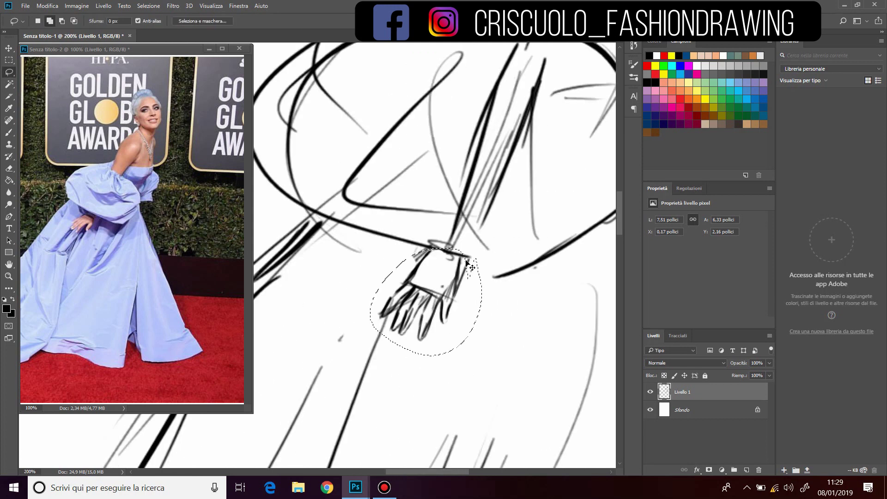
pyautogui.hotkey('ctrl', 't')
pyautogui.press('Return')
pyautogui.hotkey('ctrl', '-')
pyautogui.hotkey('ctrl', '-')
pyautogui.hotkey('ctrl', '-')
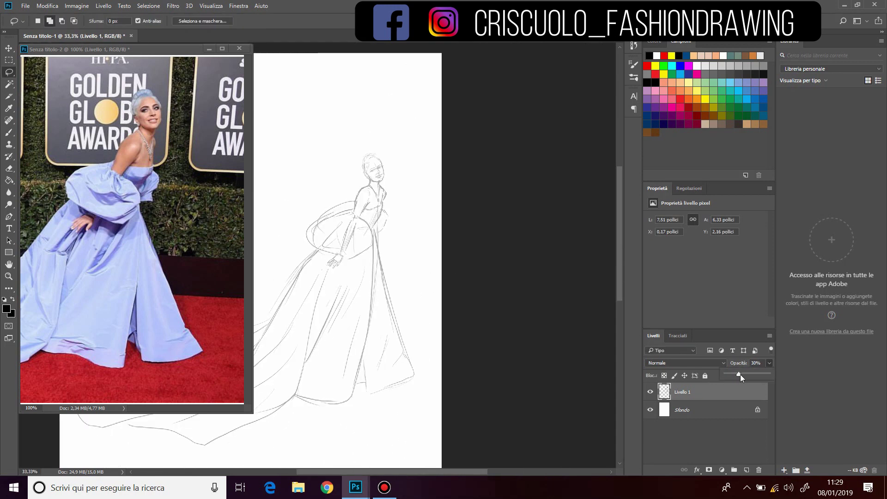
# Step: Fade the sketch layer to 30% opacity, add a new layer, and use an 8 px brush
pyautogui.moveTo(739, 374); pyautogui.dragTo(730, 373)
pyautogui.click(746, 470)
pyautogui.press('b')
pyautogui.rightClick(56, 142)
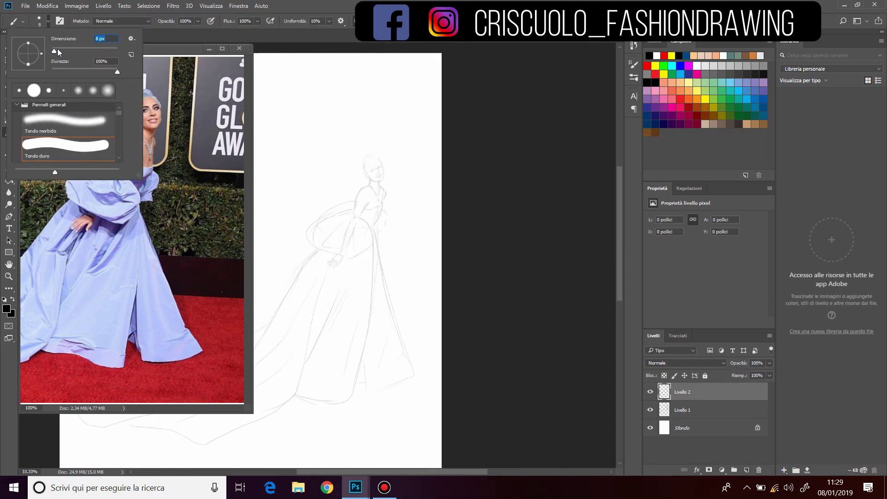
pyautogui.press('Escape')
pyautogui.hotkey('ctrl', '+')
pyautogui.hotkey('ctrl', '+')
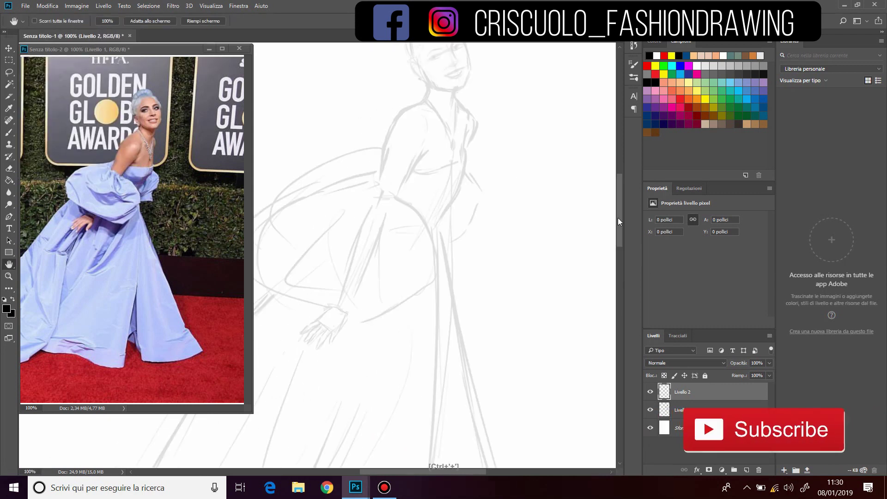
pyautogui.hotkey('ctrl', '+')
pyautogui.hotkey('ctrl', '+')
pyautogui.scroll(1, 617, 174)
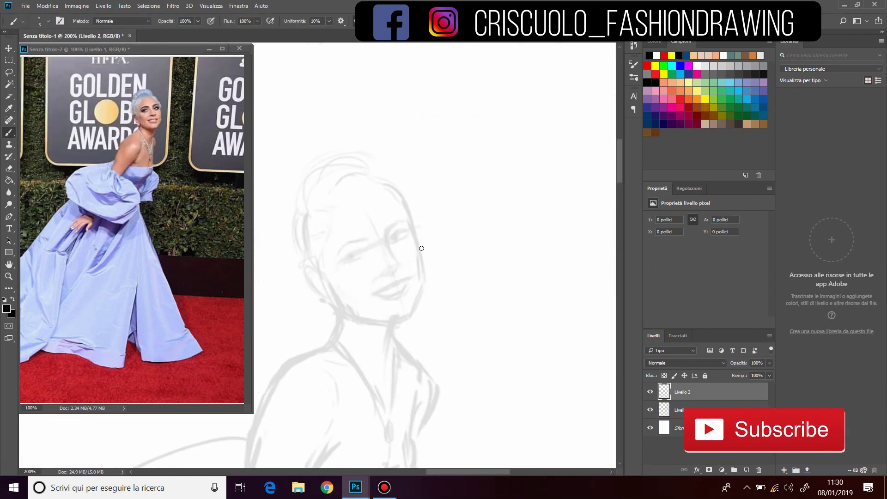
# Step: Ink the face contour, jaw, ear and right side of the neck
pyautogui.click(405, 213)
pyautogui.moveTo(392, 196); pyautogui.dragTo(417, 246)
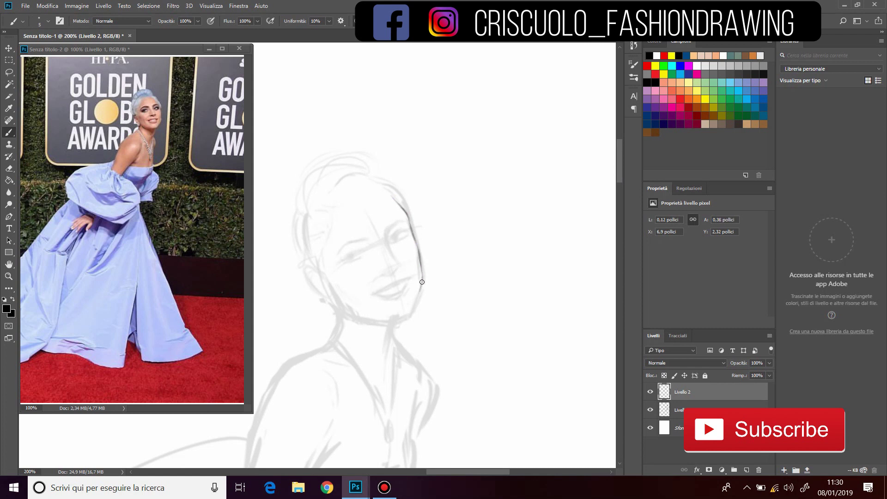
pyautogui.moveTo(422, 282); pyautogui.dragTo(413, 309)
pyautogui.moveTo(322, 290)
pyautogui.mouseDown()
pyautogui.moveTo(327, 299)
pyautogui.moveTo(409, 315)
pyautogui.mouseUp()
pyautogui.press('b')
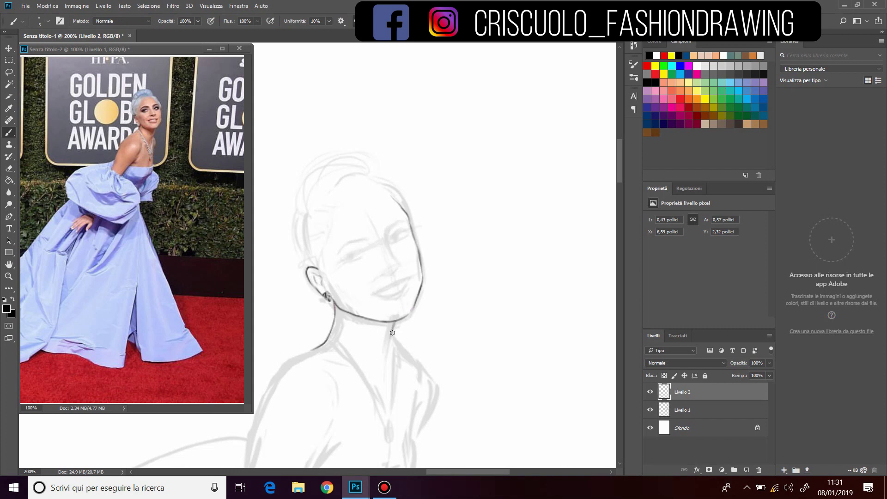
pyautogui.moveTo(392, 333); pyautogui.dragTo(438, 393)
pyautogui.moveTo(449, 429); pyautogui.dragTo(559, 297)
# Step: Ink the neck, shoulders, upper left arm and bodice edges
pyautogui.moveTo(508, 214)
pyautogui.mouseDown()
pyautogui.moveTo(547, 260)
pyautogui.moveTo(527, 309)
pyautogui.mouseUp()
pyautogui.moveTo(419, 216); pyautogui.dragTo(359, 338)
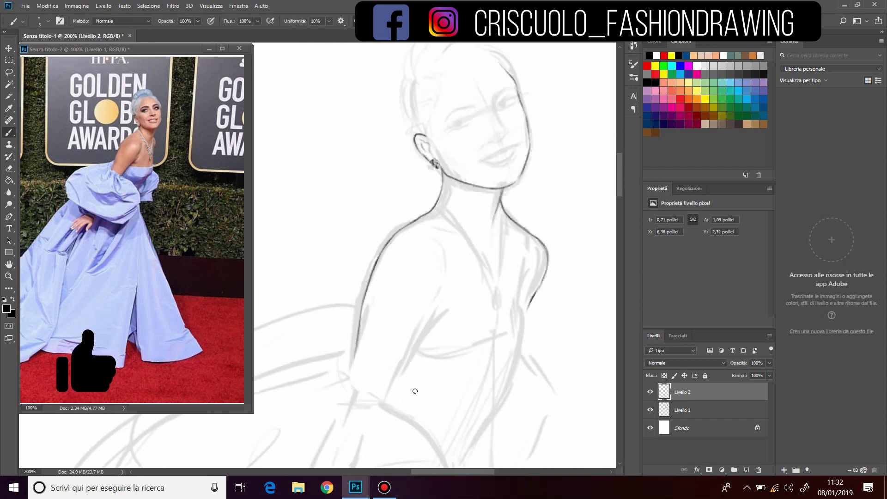
pyautogui.moveTo(433, 306); pyautogui.dragTo(383, 402)
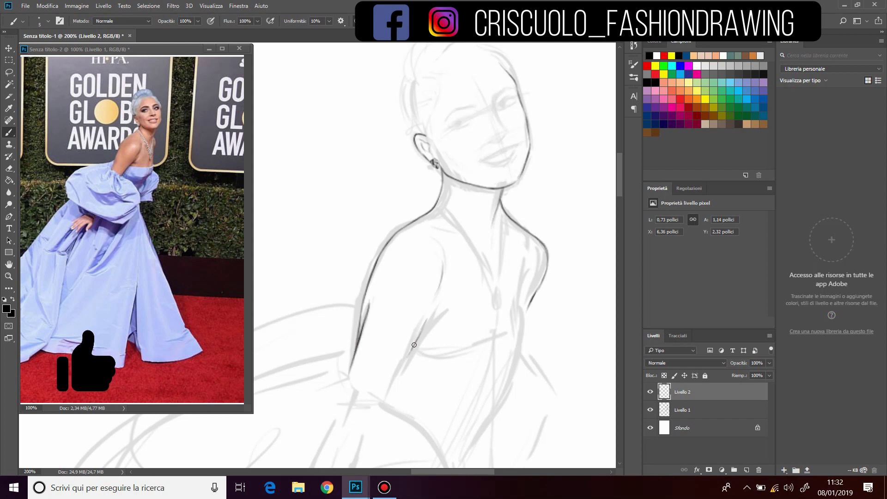
pyautogui.moveTo(412, 347)
pyautogui.mouseDown()
pyautogui.moveTo(521, 331)
pyautogui.moveTo(525, 274)
pyautogui.moveTo(524, 303)
pyautogui.mouseUp()
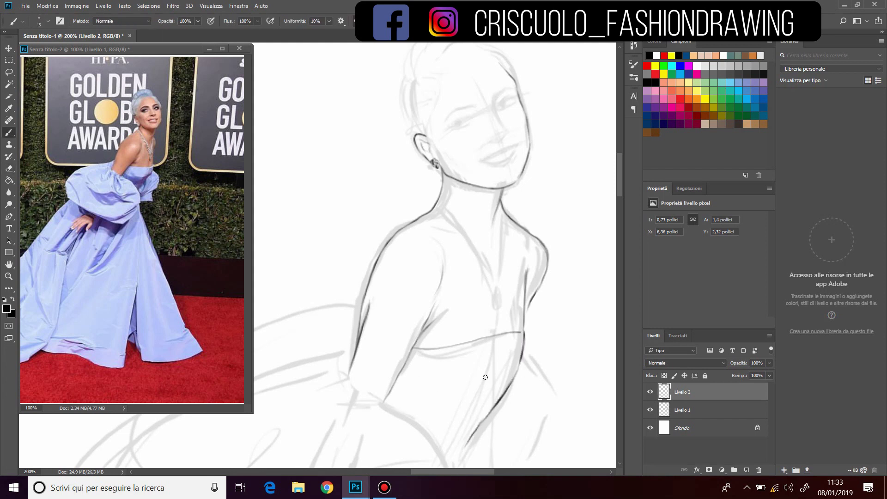
pyautogui.hotkey('ctrl', '-')
pyautogui.hotkey('ctrl', '-')
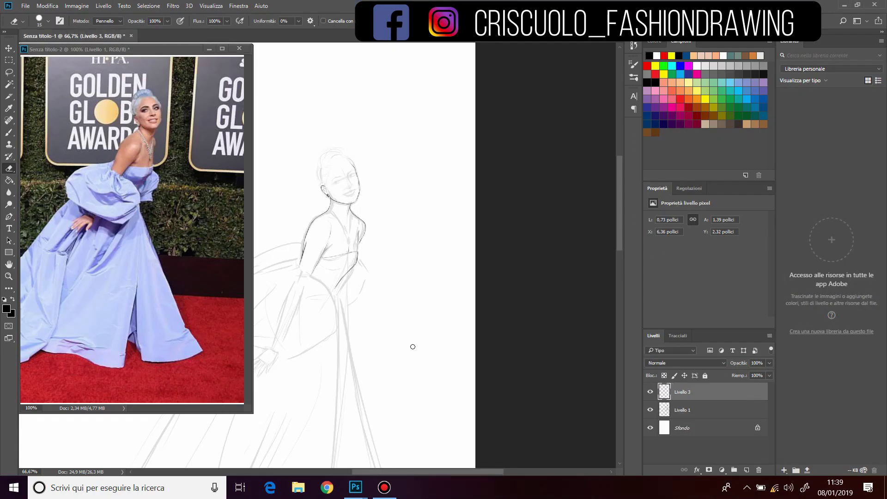
pyautogui.hotkey('ctrl', '+')
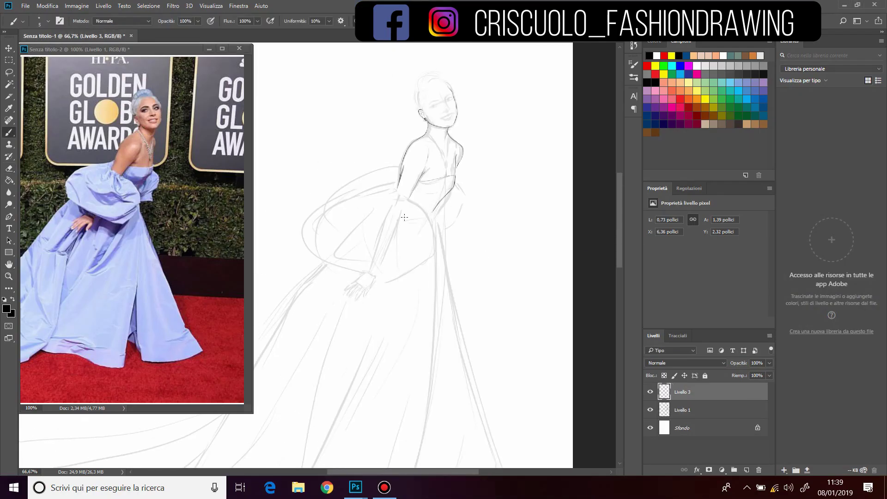
# Step: Ink a dark bodice line, redrawing the curve from the shoulder downward
pyautogui.hotkey('ctrl', '+')
pyautogui.press('e')
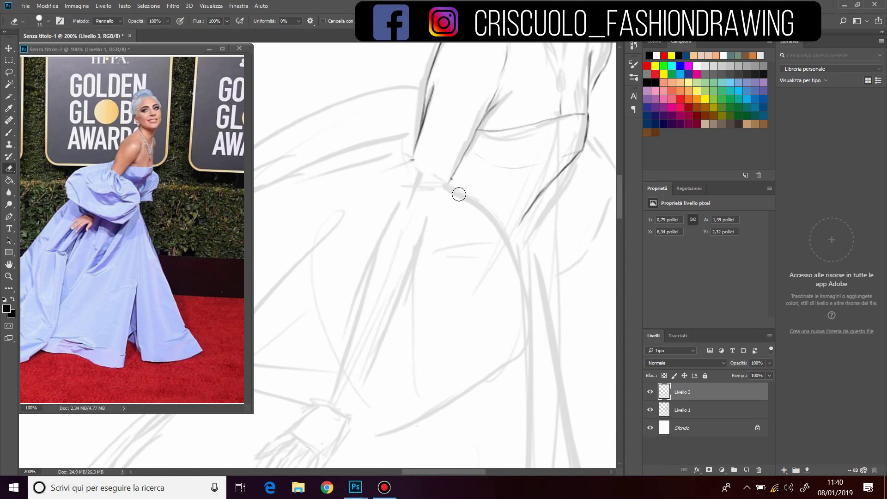
pyautogui.press('b')
pyautogui.moveTo(411, 159)
pyautogui.mouseDown()
pyautogui.moveTo(443, 184)
pyautogui.moveTo(404, 326)
pyautogui.mouseUp()
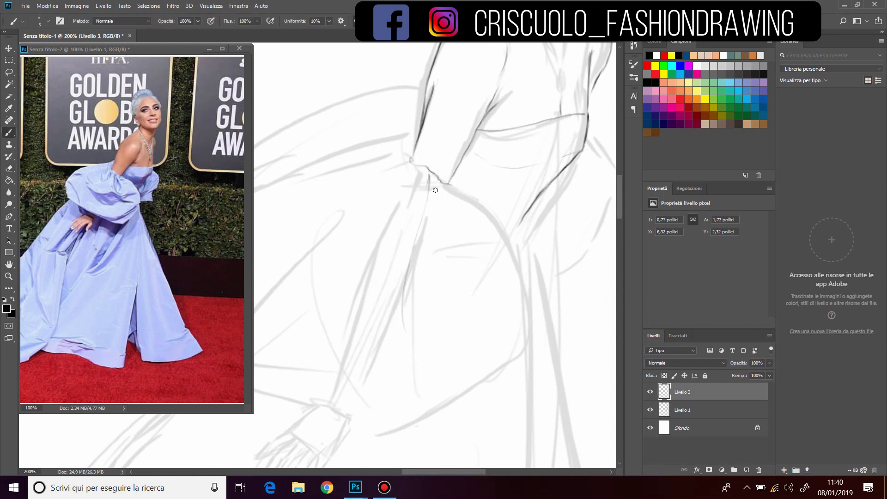
pyautogui.moveTo(445, 185); pyautogui.dragTo(515, 231)
pyautogui.hotkey('ctrl', 'z')
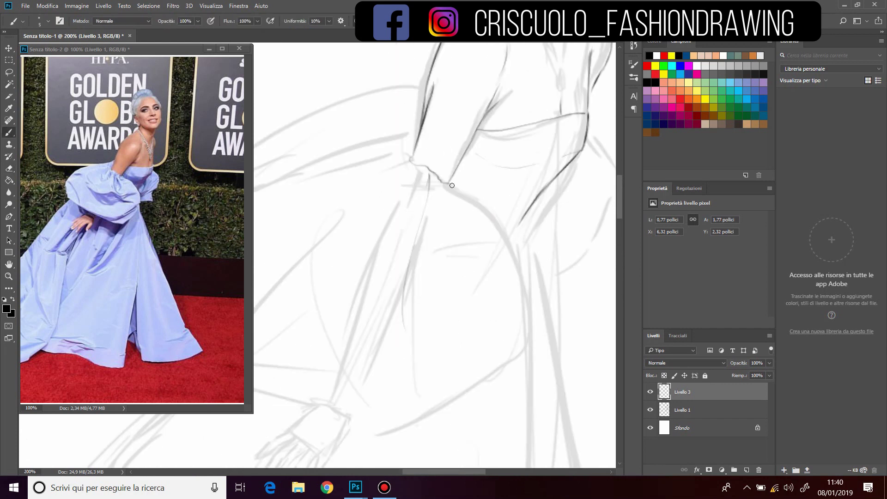
pyautogui.moveTo(447, 183); pyautogui.dragTo(528, 319)
# Step: Ink the puffed sleeve's upper arc, right curve, bottom edge and inner strokes
pyautogui.moveTo(451, 212); pyautogui.dragTo(512, 212)
pyautogui.moveTo(515, 259); pyautogui.dragTo(539, 232)
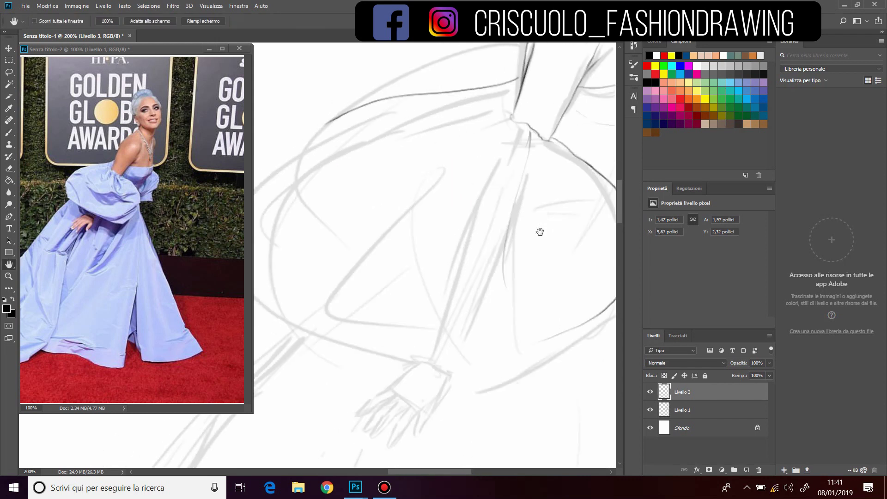
pyautogui.moveTo(325, 125); pyautogui.dragTo(280, 208)
pyautogui.moveTo(612, 323); pyautogui.dragTo(531, 350)
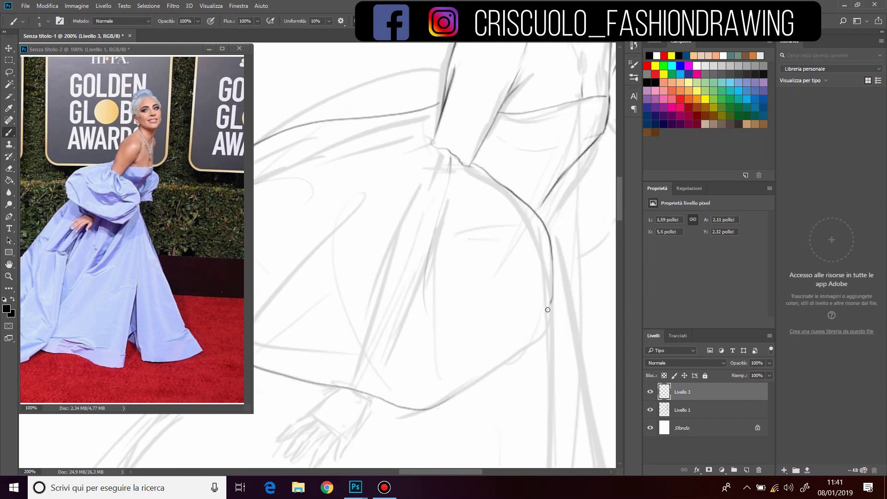
pyautogui.moveTo(549, 302); pyautogui.dragTo(455, 395)
pyautogui.moveTo(344, 385); pyautogui.dragTo(455, 396)
pyautogui.moveTo(341, 158); pyautogui.dragTo(439, 148)
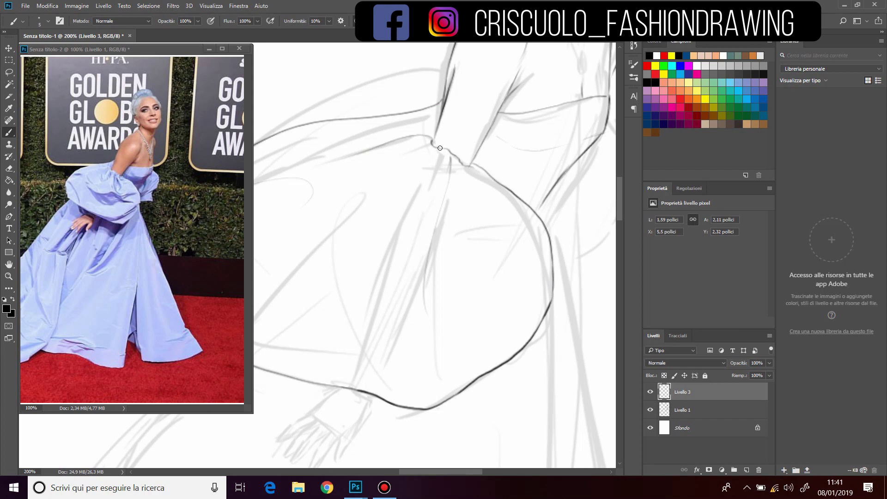
pyautogui.moveTo(500, 313); pyautogui.dragTo(359, 385)
pyautogui.moveTo(529, 276); pyautogui.dragTo(477, 353)
# Step: Ink the hand's wrist line, a finger and its contours
pyautogui.press('h')
pyautogui.moveTo(547, 263)
pyautogui.mouseDown()
pyautogui.moveTo(461, 263)
pyautogui.moveTo(478, 279)
pyautogui.moveTo(616, 238)
pyautogui.mouseUp()
pyautogui.press('b')
pyautogui.moveTo(430, 312); pyautogui.dragTo(393, 342)
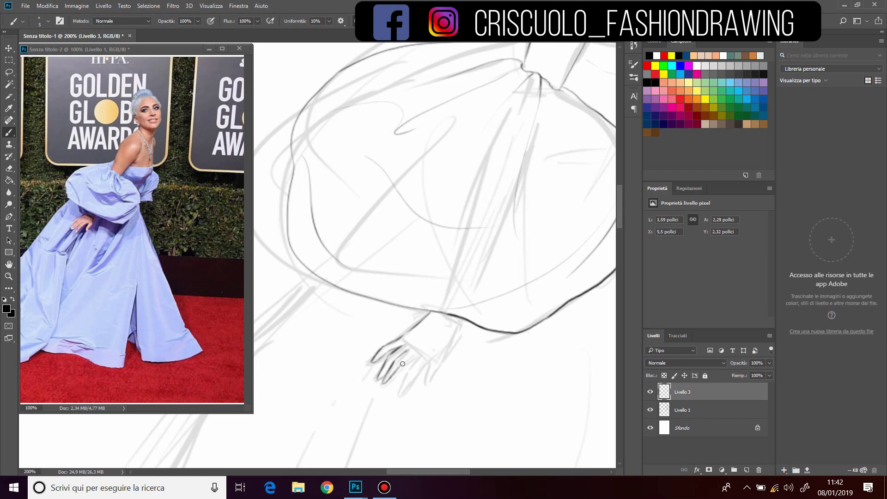
pyautogui.moveTo(417, 355); pyautogui.dragTo(398, 381)
pyautogui.press('e')
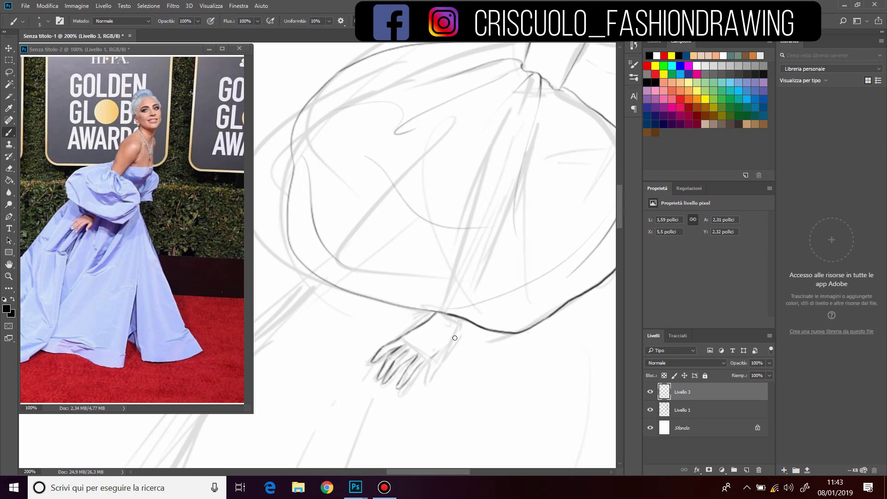
pyautogui.press('b')
pyautogui.moveTo(460, 321); pyautogui.dragTo(444, 355)
pyautogui.press('b')
# Step: Lasso the inked hand and scale it down with Free Transform
pyautogui.press('l')
pyautogui.moveTo(383, 332); pyautogui.dragTo(363, 349)
pyautogui.hotkey('ctrl', 't')
pyautogui.moveTo(482, 305); pyautogui.dragTo(474, 316)
pyautogui.press('Return')
pyautogui.hotkey('ctrl', 'd')
pyautogui.hotkey('ctrl', '-')
pyautogui.hotkey('ctrl', '-')
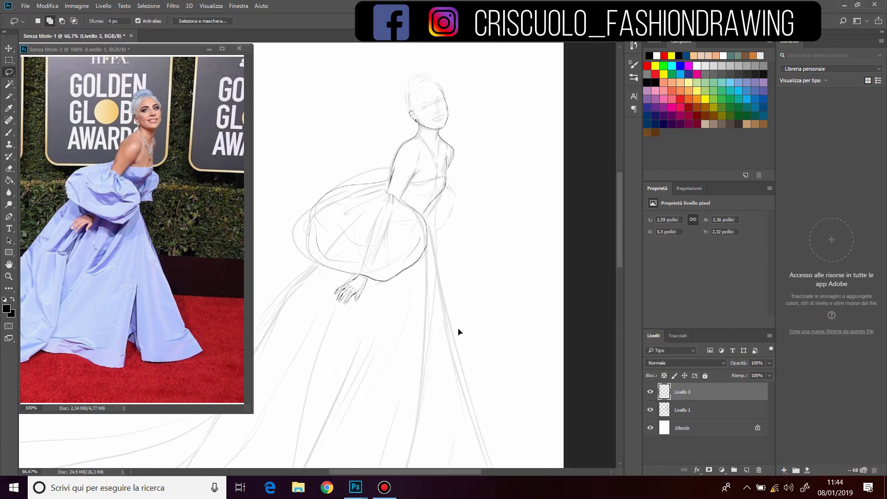
# Step: Ink the back edge of the sleeve and its curve down to the waist
pyautogui.press('b')
pyautogui.hotkey('ctrl', '1')
pyautogui.moveTo(356, 215); pyautogui.dragTo(384, 225)
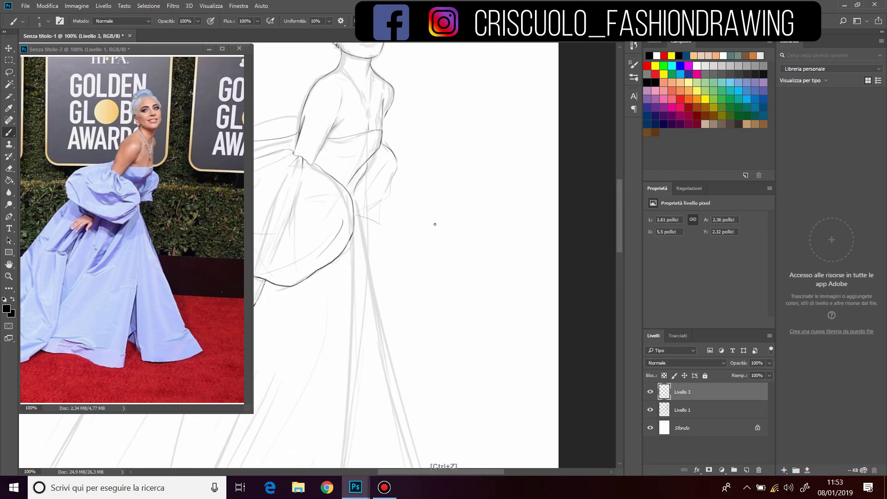
pyautogui.hotkey('ctrl', '+')
pyautogui.moveTo(301, 208)
pyautogui.mouseDown()
pyautogui.moveTo(347, 224)
pyautogui.moveTo(356, 180)
pyautogui.mouseUp()
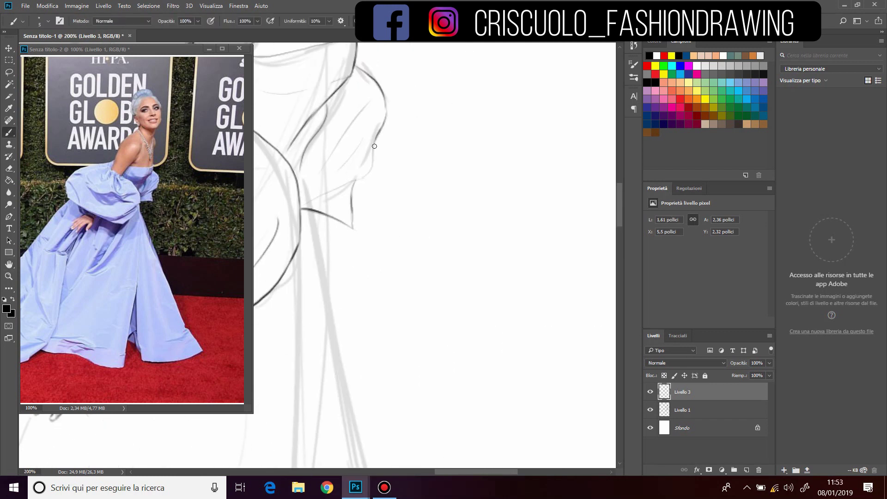
pyautogui.moveTo(374, 146)
pyautogui.mouseDown()
pyautogui.moveTo(333, 193)
pyautogui.moveTo(352, 175)
pyautogui.mouseUp()
pyautogui.hotkey('ctrl', '-')
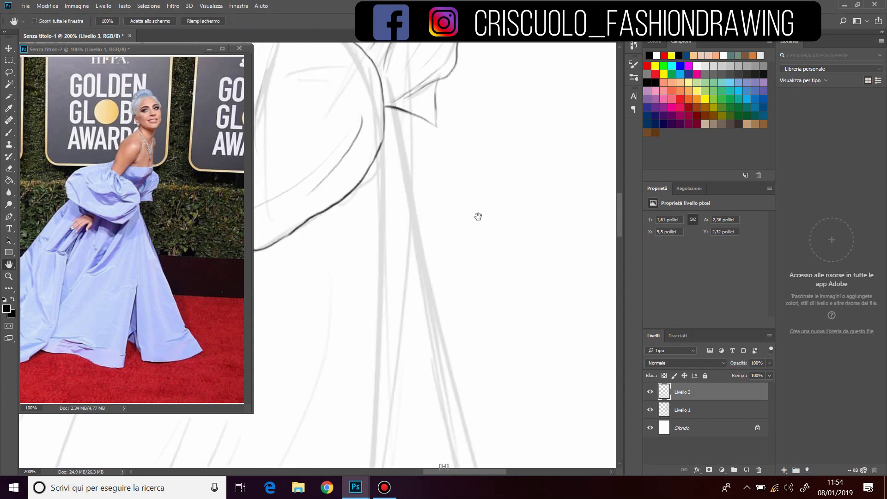
# Step: Ink the skirt's outline, left edge and hem
pyautogui.moveTo(394, 145); pyautogui.dragTo(425, 287)
pyautogui.moveTo(467, 370)
pyautogui.mouseDown()
pyautogui.moveTo(414, 215)
pyautogui.moveTo(467, 399)
pyautogui.mouseUp()
pyautogui.moveTo(434, 332)
pyautogui.mouseDown()
pyautogui.moveTo(462, 396)
pyautogui.moveTo(464, 346)
pyautogui.mouseUp()
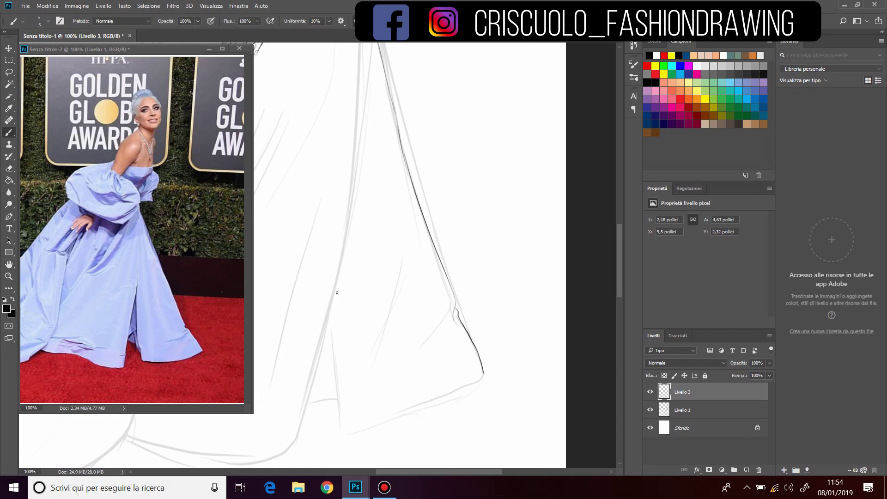
pyautogui.moveTo(340, 261); pyautogui.dragTo(341, 361)
pyautogui.moveTo(343, 424)
pyautogui.mouseDown()
pyautogui.moveTo(482, 373)
pyautogui.moveTo(485, 339)
pyautogui.mouseUp()
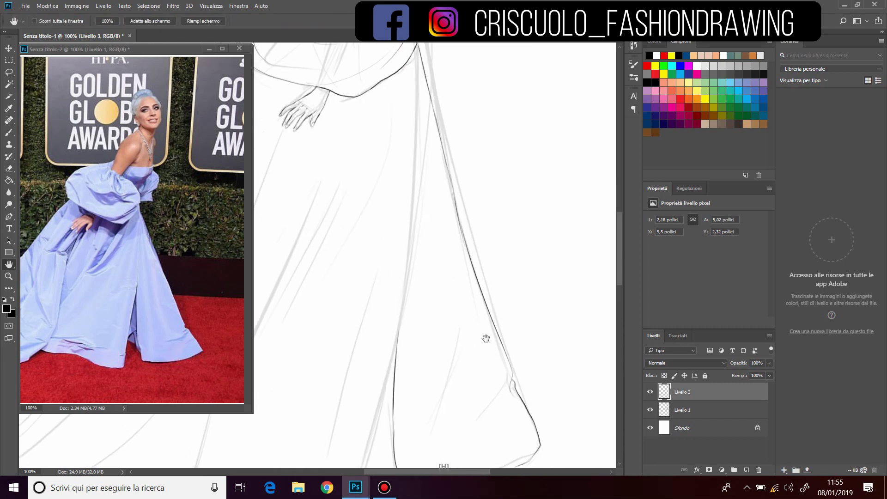
pyautogui.moveTo(415, 297)
pyautogui.mouseDown()
pyautogui.moveTo(505, 228)
pyautogui.moveTo(510, 213)
pyautogui.mouseUp()
pyautogui.moveTo(439, 212); pyautogui.dragTo(399, 382)
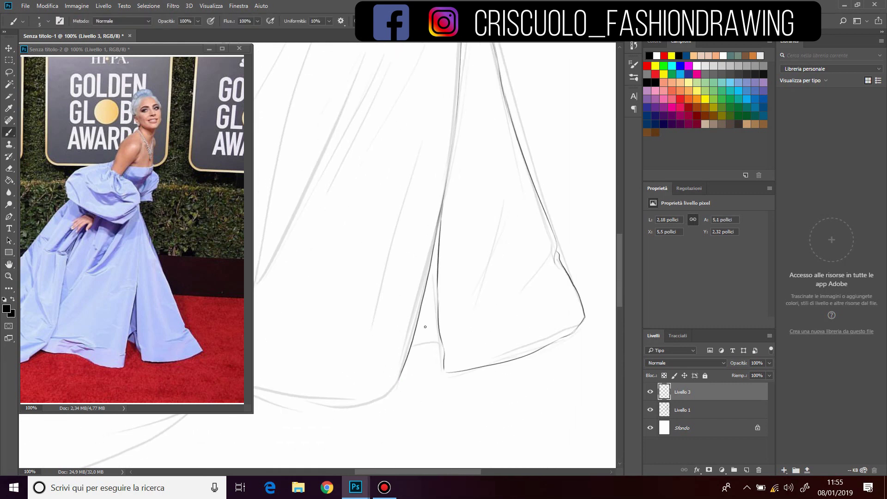
# Step: Ink the hem edge and add light folds just above it
pyautogui.press('e')
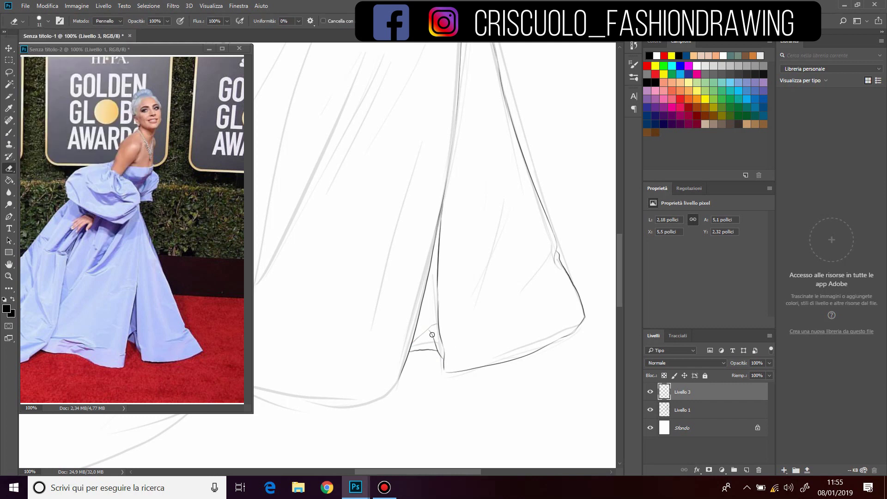
pyautogui.press('b')
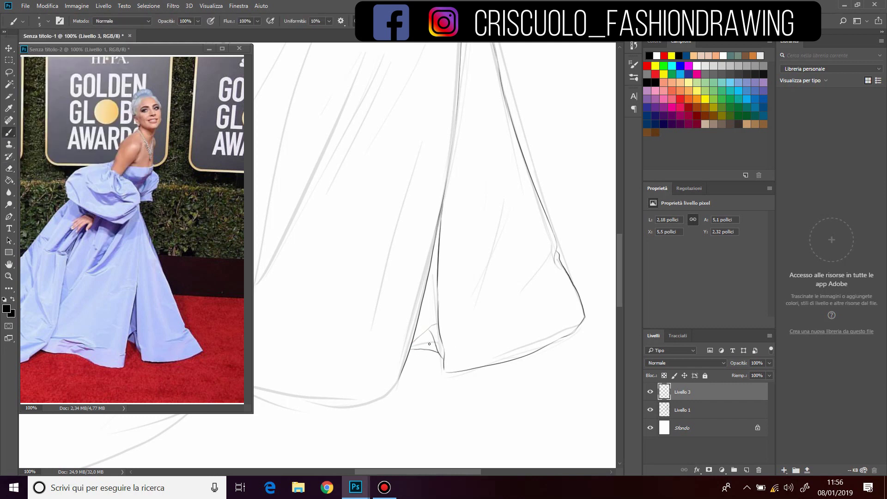
pyautogui.moveTo(429, 344); pyautogui.dragTo(563, 311)
pyautogui.moveTo(358, 343); pyautogui.dragTo(528, 335)
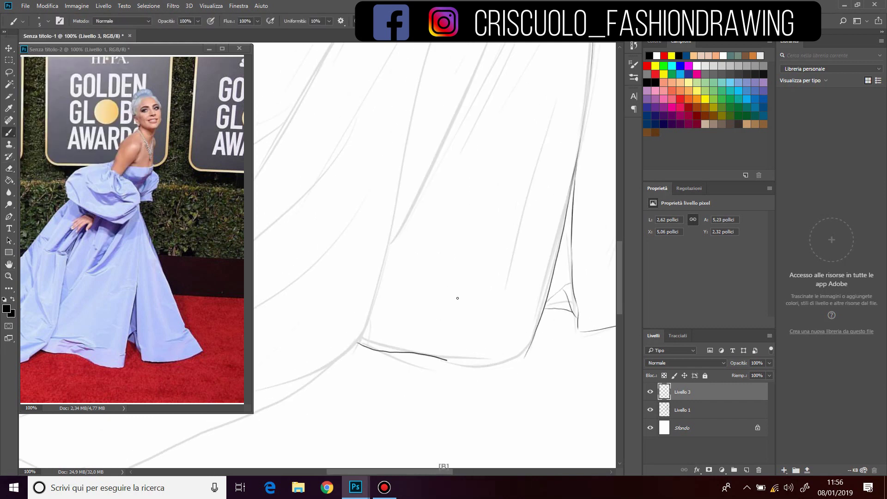
pyautogui.moveTo(445, 360); pyautogui.dragTo(519, 368)
pyautogui.moveTo(380, 318); pyautogui.dragTo(462, 316)
pyautogui.moveTo(424, 326); pyautogui.dragTo(505, 340)
# Step: Draw long fold lines down the skirt and train
pyautogui.moveTo(514, 242); pyautogui.dragTo(473, 362)
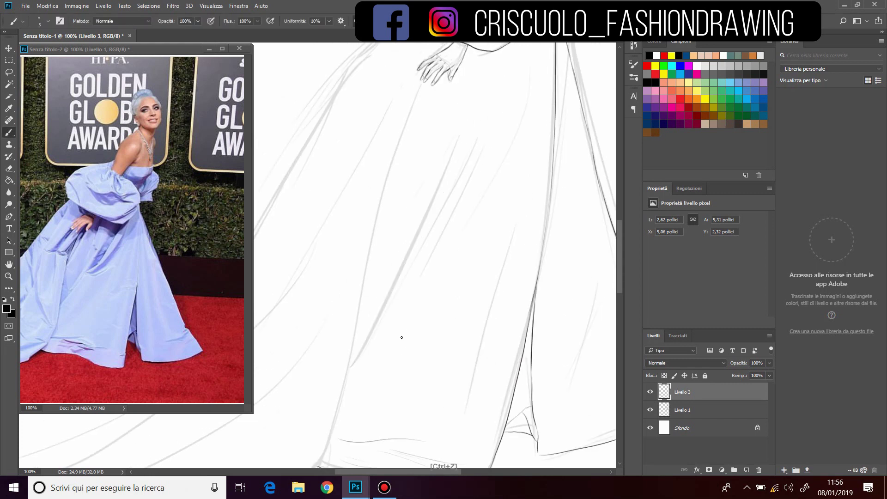
pyautogui.moveTo(464, 115); pyautogui.dragTo(351, 363)
pyautogui.moveTo(531, 78); pyautogui.dragTo(434, 259)
pyautogui.hotkey('ctrl', 'z')
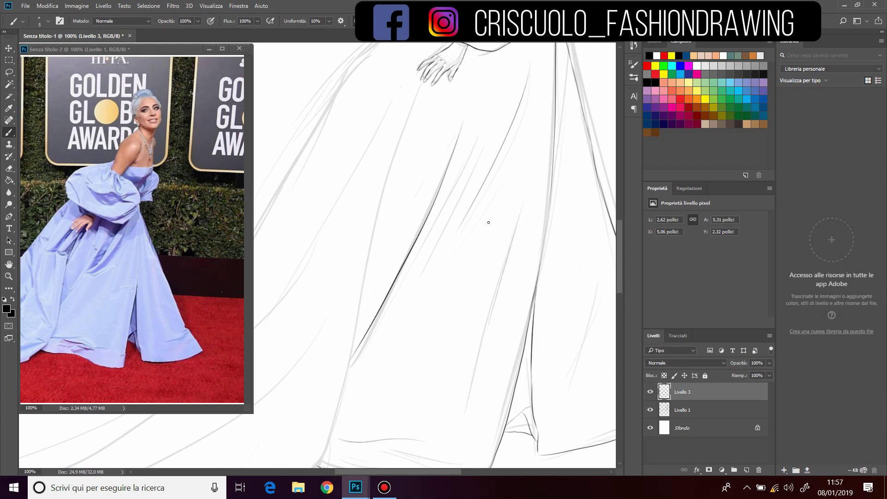
pyautogui.moveTo(487, 222)
pyautogui.mouseDown()
pyautogui.moveTo(457, 277)
pyautogui.moveTo(508, 276)
pyautogui.mouseUp()
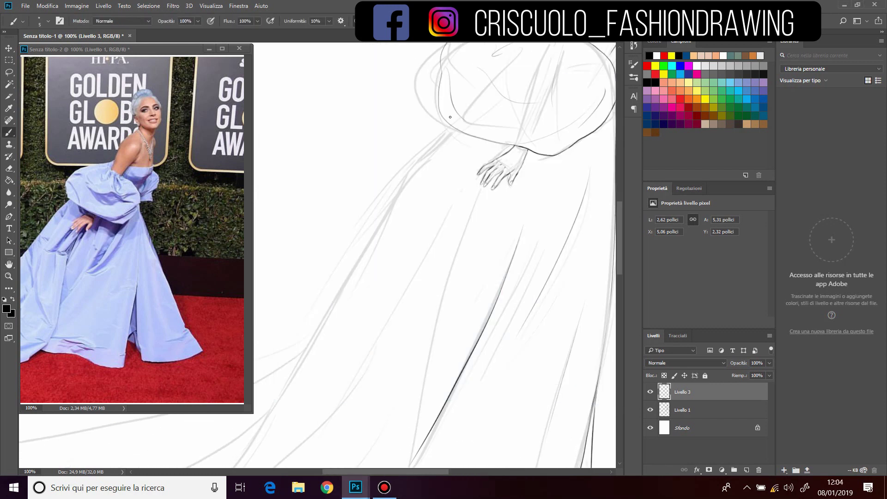
pyautogui.moveTo(449, 126)
pyautogui.mouseDown()
pyautogui.moveTo(546, 194)
pyautogui.moveTo(393, 429)
pyautogui.moveTo(496, 236)
pyautogui.mouseUp()
pyautogui.moveTo(452, 185)
pyautogui.mouseDown()
pyautogui.moveTo(353, 323)
pyautogui.moveTo(522, 317)
pyautogui.mouseUp()
# Step: Darken a fold down to the hem corner and ink the left edge of the train
pyautogui.scroll(-3, 523, 317)
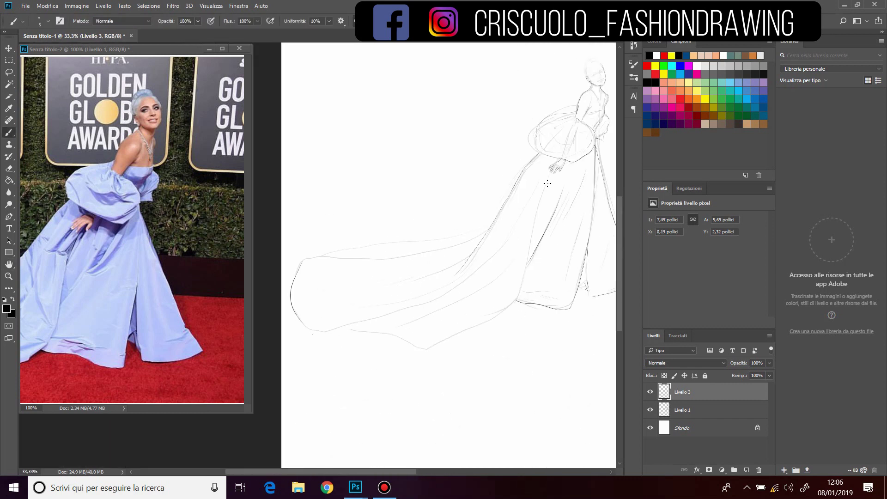
pyautogui.scroll(3, 534, 331)
pyautogui.moveTo(508, 291); pyautogui.dragTo(437, 409)
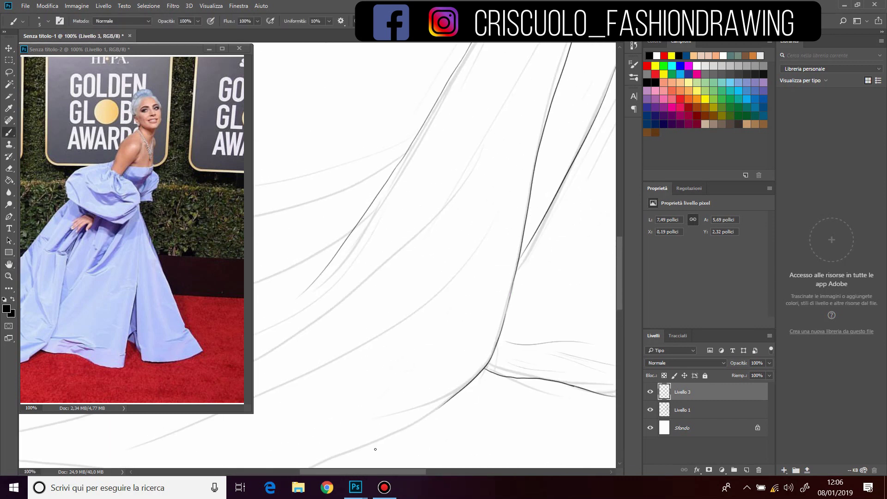
pyautogui.hscroll(-5, 520, 328)
pyautogui.moveTo(336, 145); pyautogui.dragTo(325, 321)
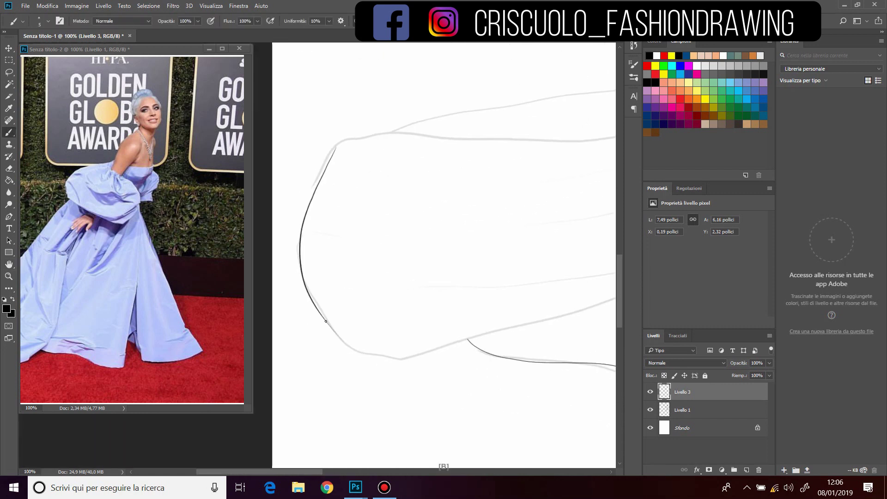
pyautogui.moveTo(431, 346); pyautogui.dragTo(330, 235)
pyautogui.moveTo(455, 136); pyautogui.dragTo(494, 404)
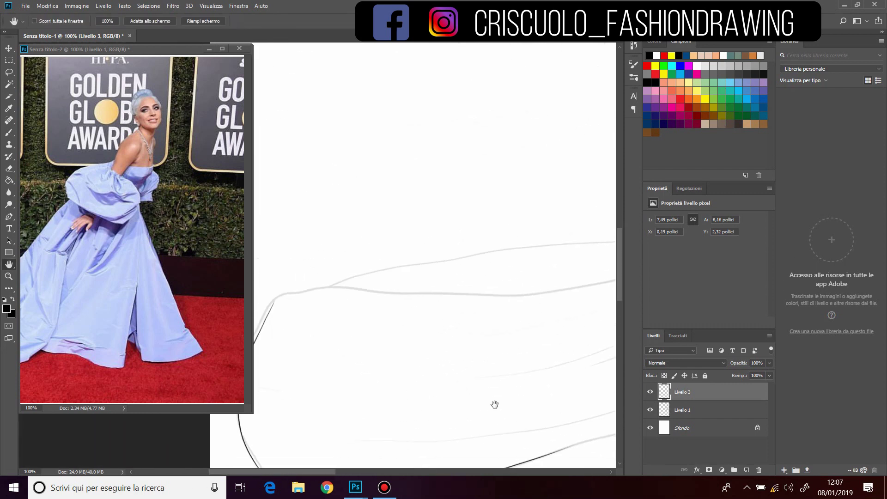
# Step: Hide the Livello 1 sketch, move the reference photo right, and undo a trial skirt stroke
pyautogui.press('b')
pyautogui.scroll(-3, 504, 370)
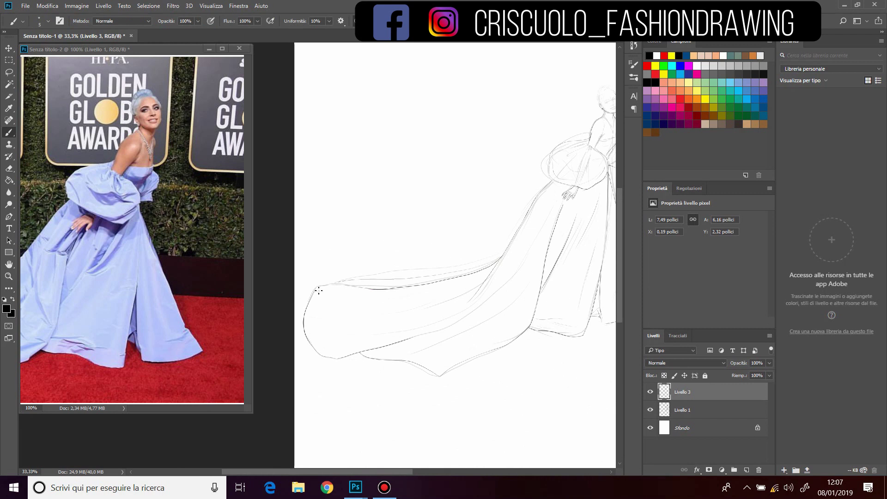
pyautogui.moveTo(552, 380); pyautogui.dragTo(518, 352)
pyautogui.scroll(2, 515, 198)
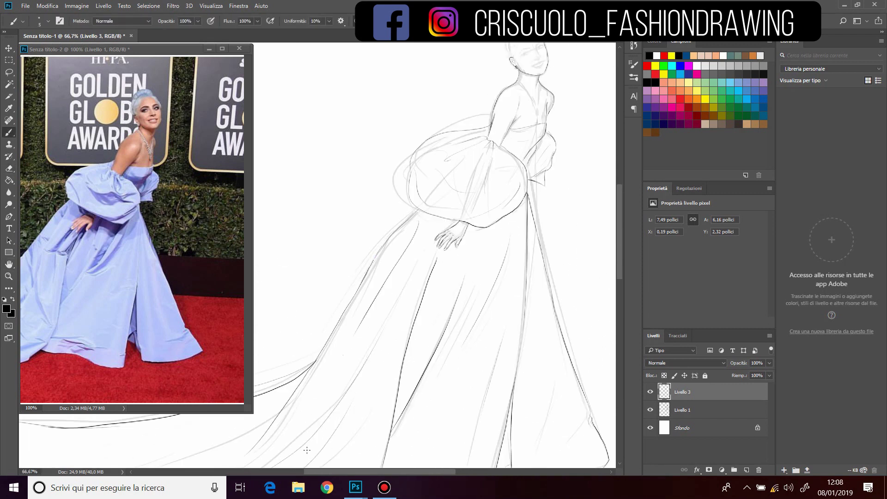
pyautogui.click(650, 409)
pyautogui.scroll(-2, 546, 340)
pyautogui.scroll(-1, 417, 370)
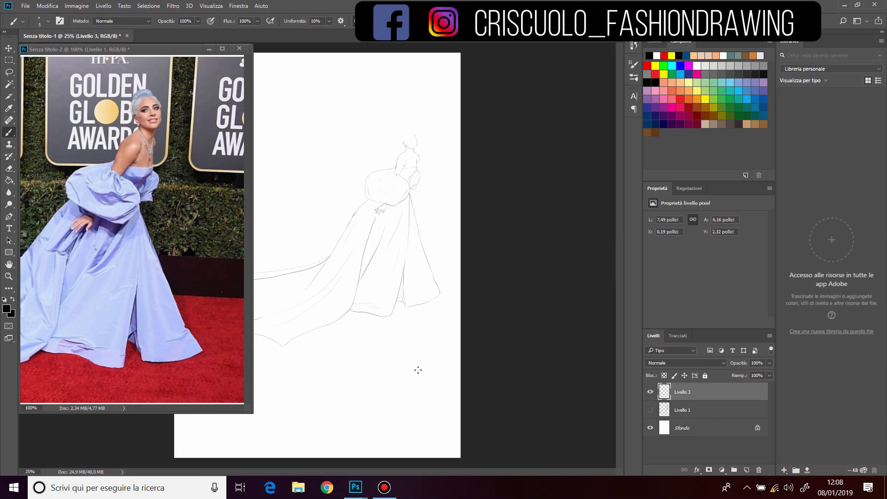
pyautogui.moveTo(183, 51); pyautogui.dragTo(696, 91)
pyautogui.hotkey('ctrl', '+')
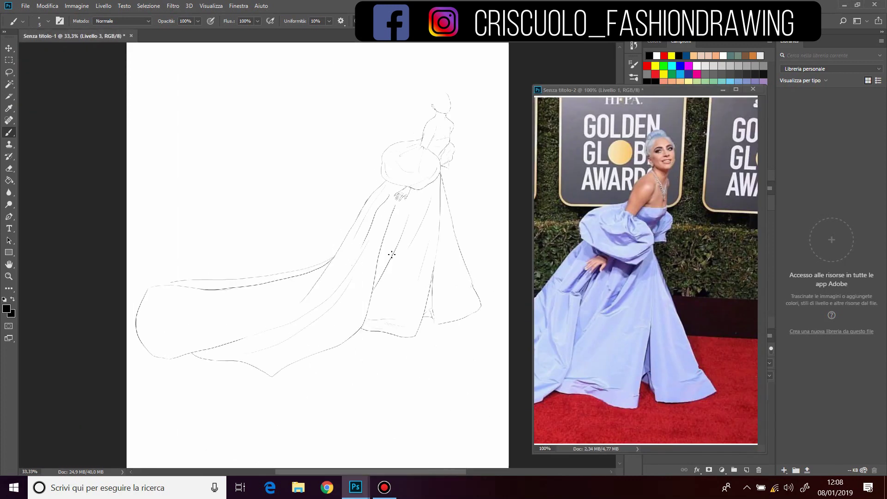
pyautogui.moveTo(392, 208); pyautogui.dragTo(373, 261)
pyautogui.hotkey('ctrl', 'z')
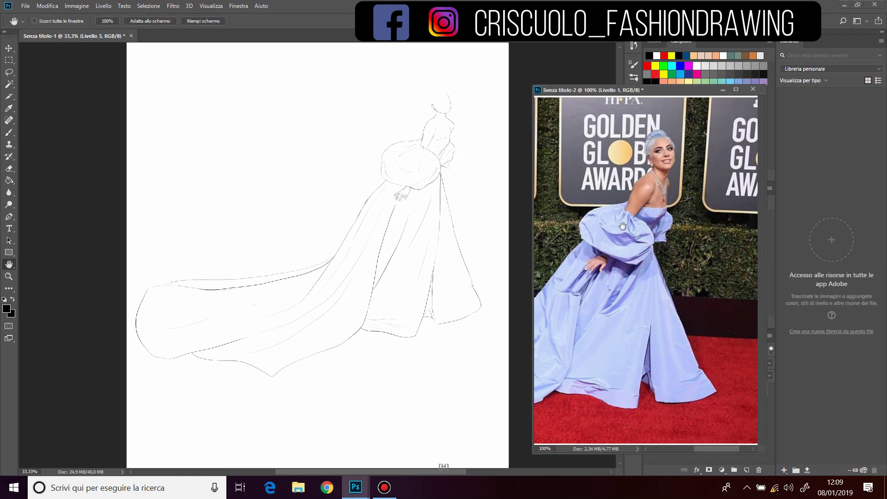
pyautogui.hotkey('ctrl', '+')
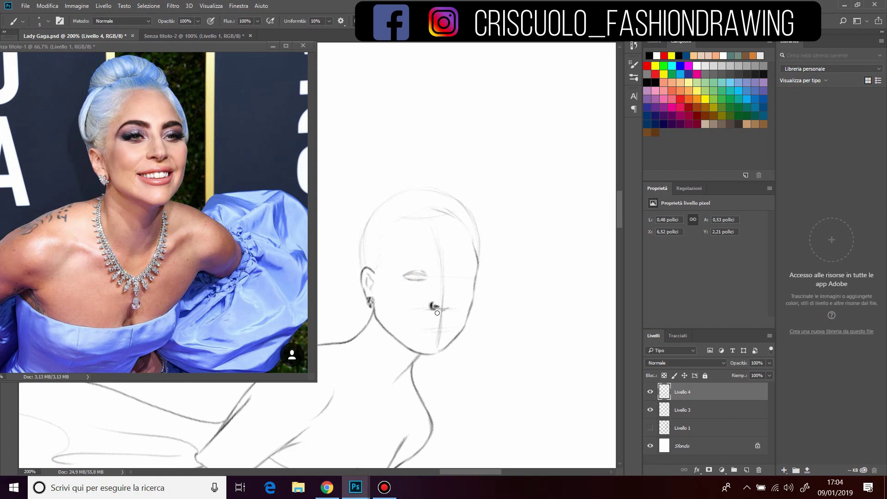
# Step: Draw the nose line, darken both eyebrows and paint the irises
pyautogui.hotkey('ctrl', 'z')
pyautogui.moveTo(435, 278); pyautogui.dragTo(439, 314)
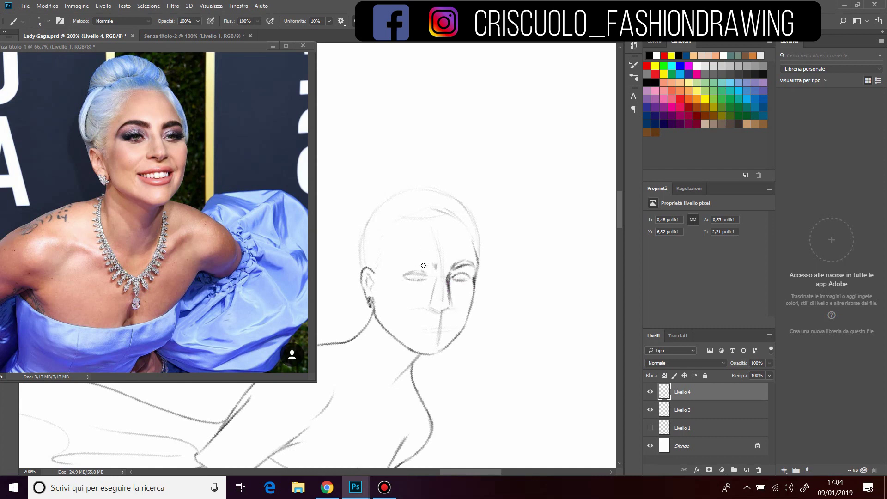
pyautogui.moveTo(433, 268)
pyautogui.mouseDown()
pyautogui.moveTo(396, 272)
pyautogui.moveTo(400, 266)
pyautogui.mouseUp()
pyautogui.moveTo(475, 264)
pyautogui.mouseDown()
pyautogui.moveTo(400, 276)
pyautogui.moveTo(467, 276)
pyautogui.moveTo(421, 277)
pyautogui.mouseUp()
pyautogui.moveTo(457, 277); pyautogui.dragTo(475, 269)
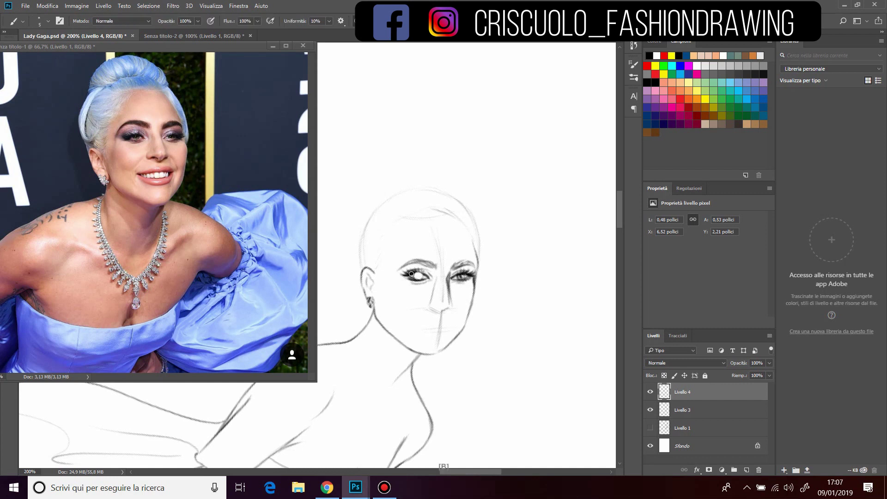
pyautogui.moveTo(416, 277); pyautogui.dragTo(429, 274)
# Step: Outline the right side of the nose and erase the nose-to-chin guide line
pyautogui.moveTo(446, 312); pyautogui.dragTo(448, 290)
pyautogui.moveTo(439, 344)
pyautogui.mouseDown()
pyautogui.moveTo(432, 323)
pyautogui.moveTo(419, 326)
pyautogui.moveTo(455, 322)
pyautogui.moveTo(421, 328)
pyautogui.moveTo(445, 328)
pyautogui.moveTo(447, 335)
pyautogui.mouseUp()
pyautogui.press('e')
pyautogui.press('b')
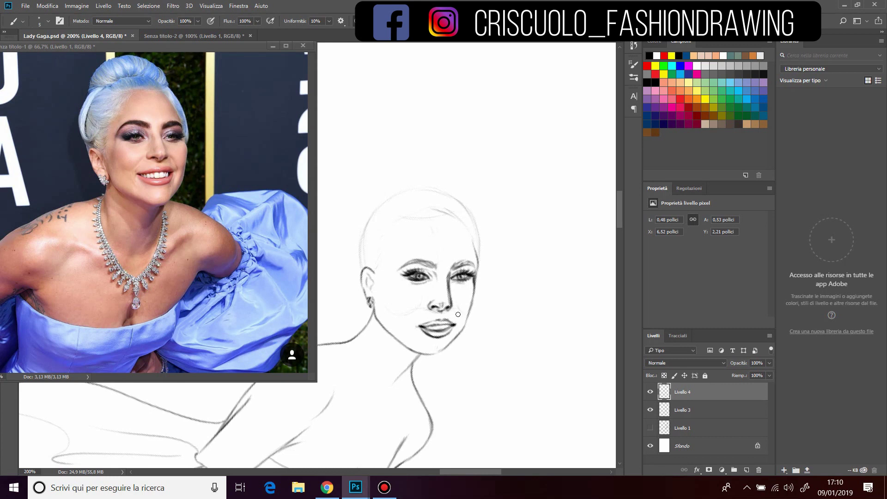
pyautogui.press('e')
pyautogui.press('b')
# Step: Sketch a hair bun with strands on top of the head
pyautogui.moveTo(377, 205); pyautogui.dragTo(459, 190)
pyautogui.moveTo(386, 178); pyautogui.dragTo(379, 203)
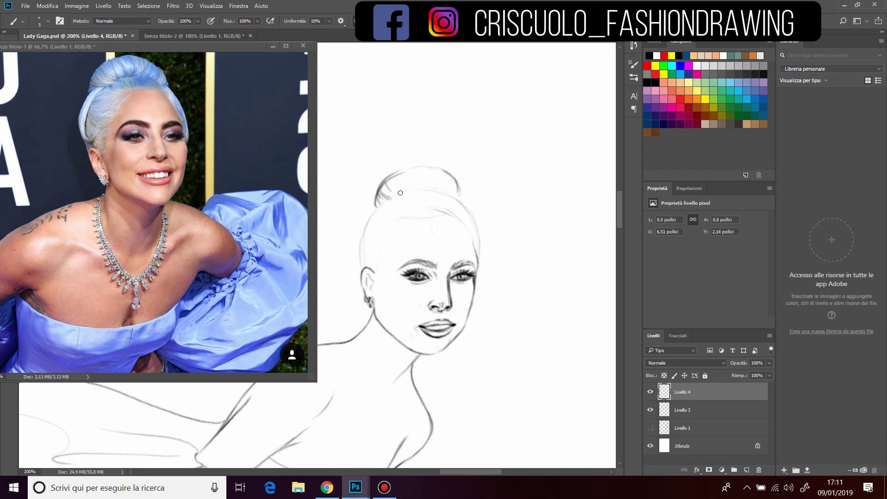
pyautogui.moveTo(418, 172); pyautogui.dragTo(410, 190)
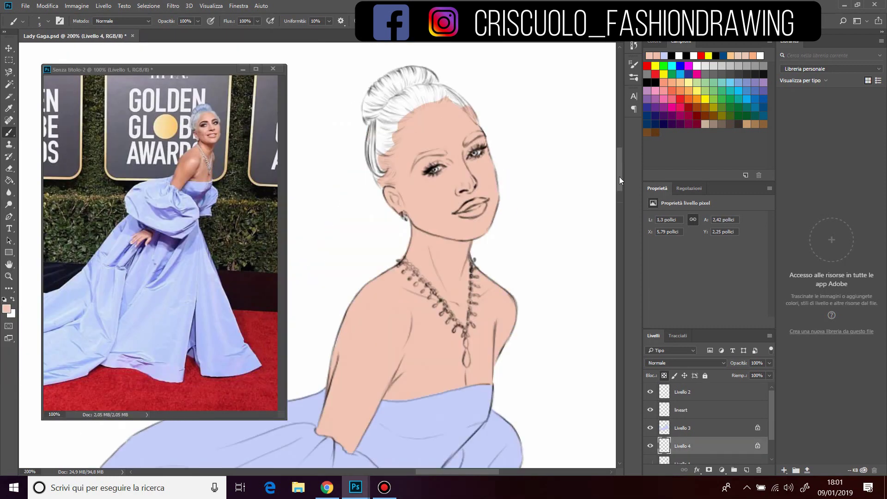
pyautogui.scroll(-2, 618, 181)
pyautogui.click(44, 21)
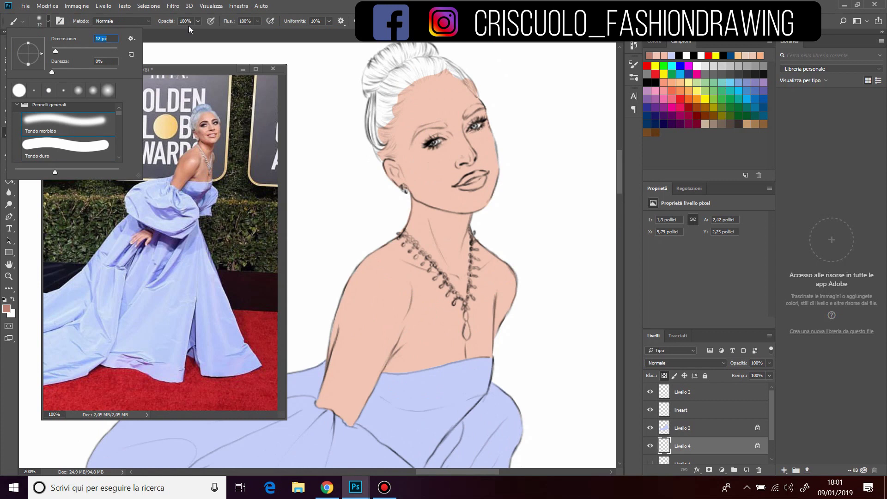
# Step: Shade the upper arm, shoulder and neck at 19% brush opacity
pyautogui.click(211, 21)
pyautogui.press('1')
pyautogui.press('9')
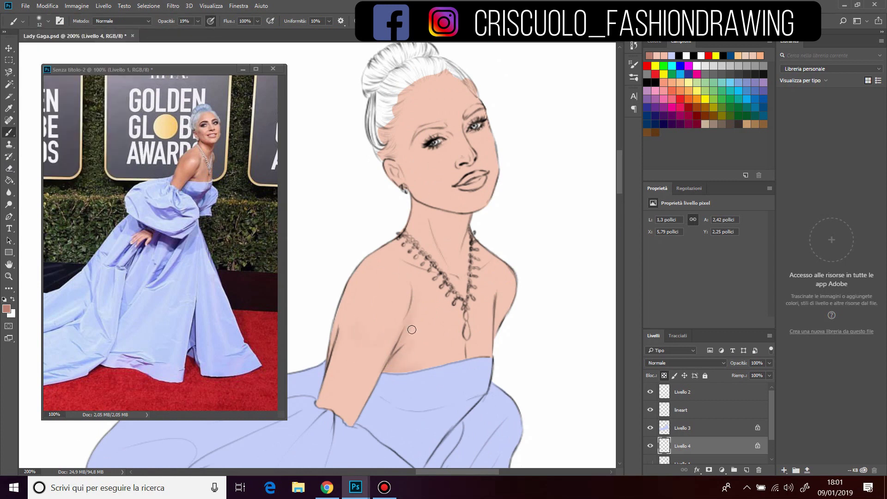
pyautogui.moveTo(390, 344); pyautogui.dragTo(369, 393)
pyautogui.moveTo(368, 312); pyautogui.dragTo(325, 398)
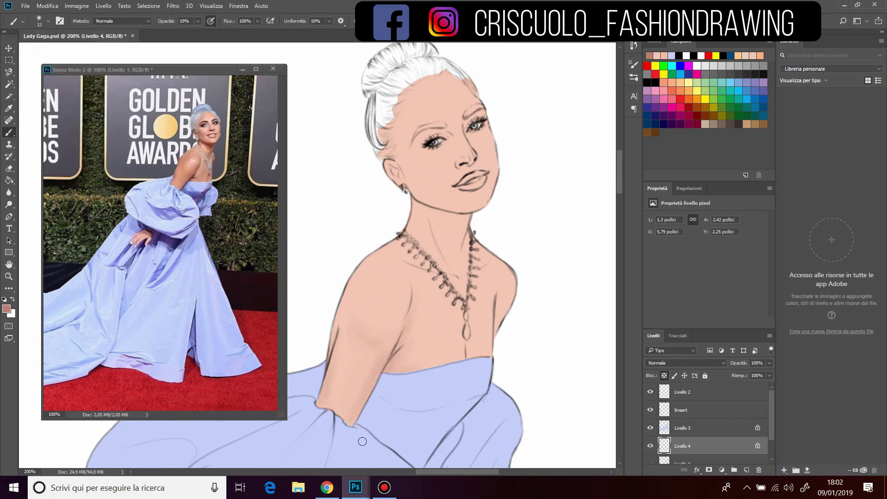
pyautogui.moveTo(451, 222); pyautogui.dragTo(459, 233)
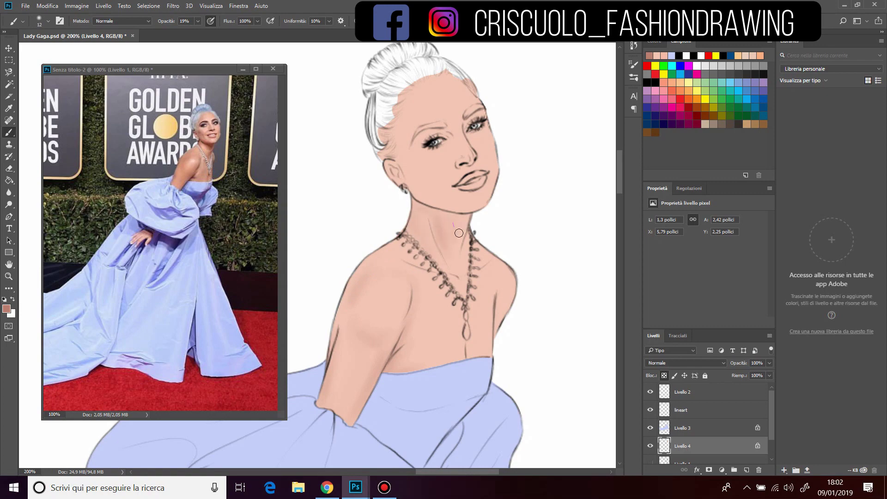
pyautogui.moveTo(416, 208)
pyautogui.mouseDown()
pyautogui.moveTo(414, 240)
pyautogui.moveTo(466, 277)
pyautogui.moveTo(495, 330)
pyautogui.moveTo(467, 356)
pyautogui.mouseUp()
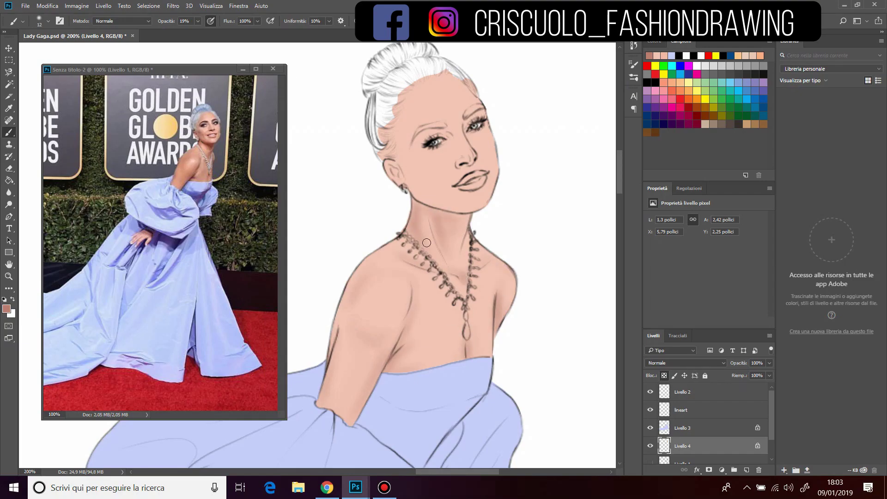
# Step: With a 9 px brush, shade the nostril, above the eye, arm contours, chin and chest crease
pyautogui.press(']')
pyautogui.press(']')
pyautogui.press(']')
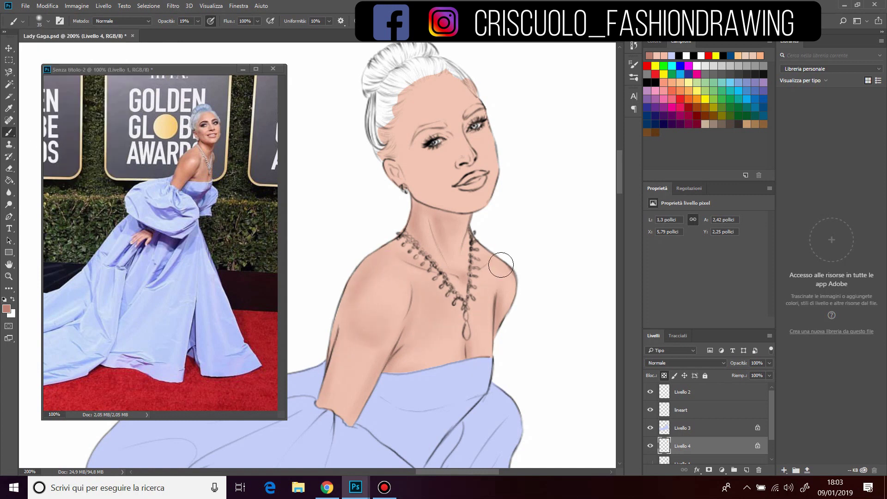
pyautogui.press('[')
pyautogui.press('[')
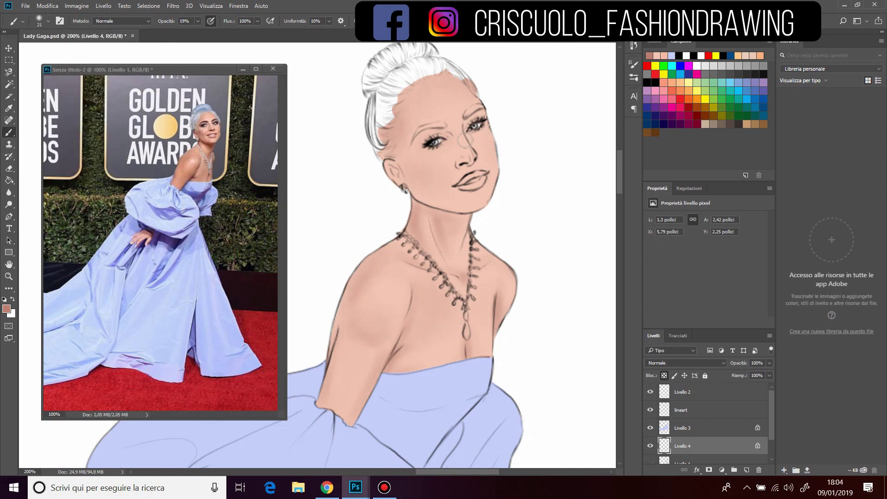
pyautogui.press('[')
pyautogui.press('[')
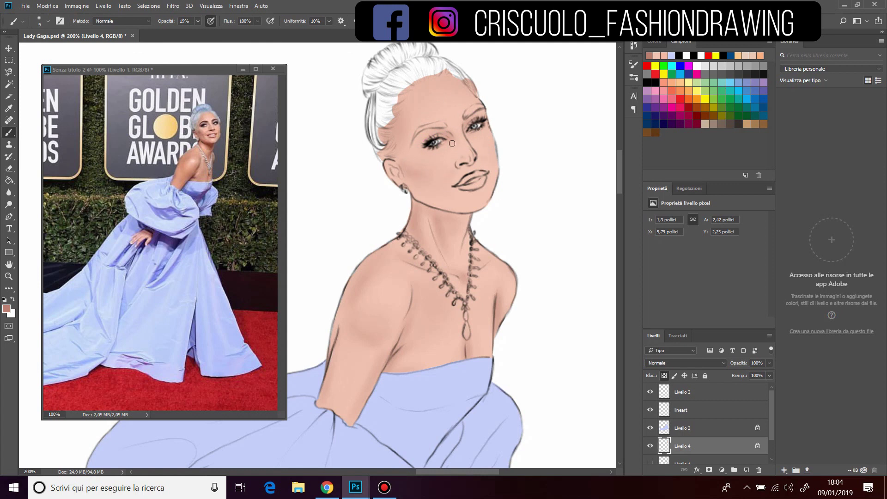
pyautogui.moveTo(468, 160); pyautogui.dragTo(462, 163)
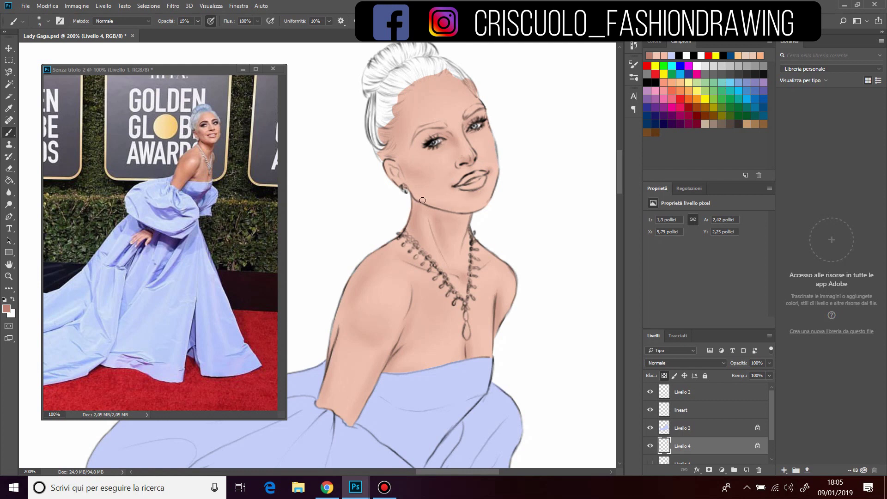
pyautogui.moveTo(462, 245); pyautogui.dragTo(485, 283)
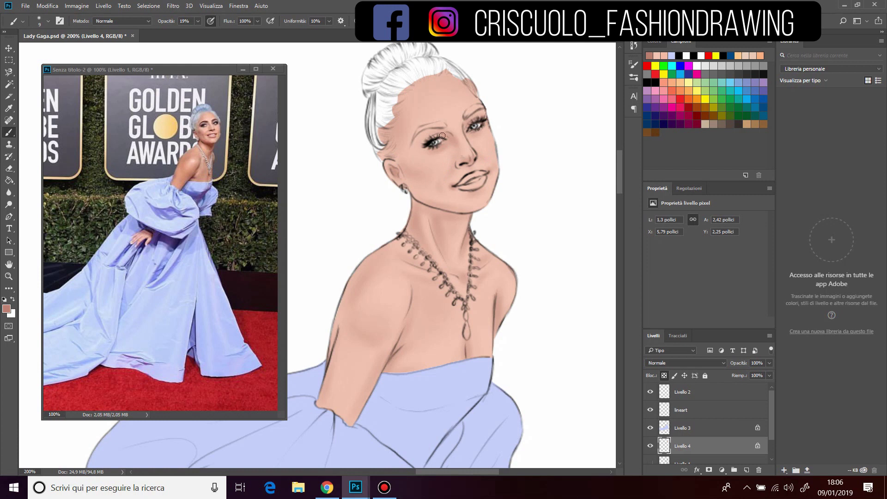
pyautogui.moveTo(442, 136); pyautogui.dragTo(423, 147)
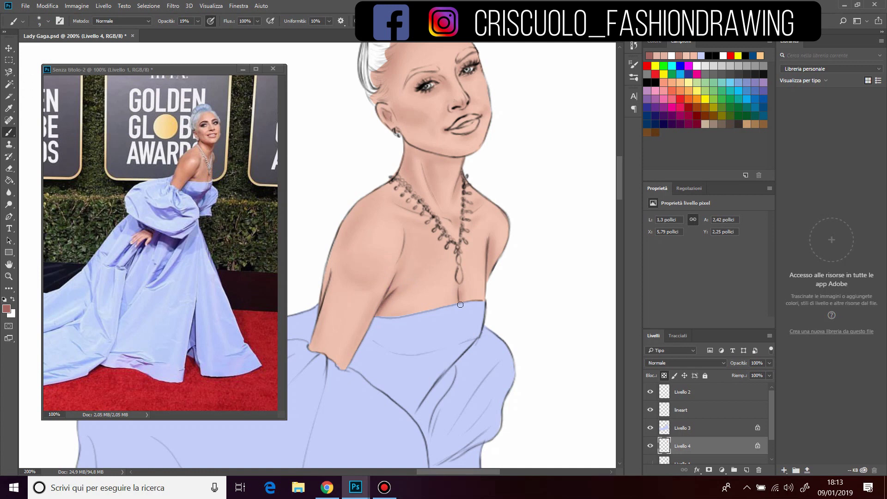
pyautogui.moveTo(488, 273); pyautogui.dragTo(489, 249)
pyautogui.moveTo(330, 272); pyautogui.dragTo(321, 306)
pyautogui.moveTo(402, 146)
pyautogui.mouseDown()
pyautogui.moveTo(409, 178)
pyautogui.moveTo(437, 157)
pyautogui.moveTo(461, 169)
pyautogui.moveTo(460, 197)
pyautogui.moveTo(443, 218)
pyautogui.mouseUp()
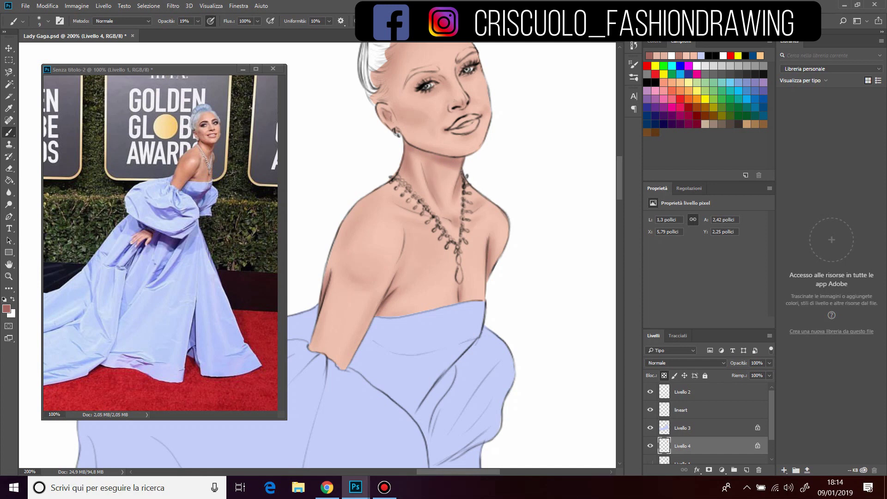
pyautogui.moveTo(395, 273); pyautogui.dragTo(403, 228)
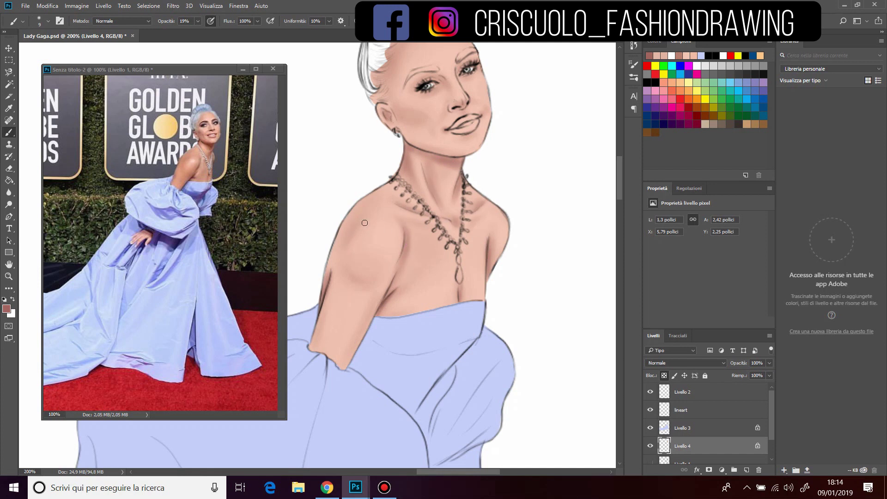
# Step: Shade the wrist, back of the hand, around the nostril and under the jawline
pyautogui.scroll(-5, 365, 222)
pyautogui.scroll(-5, 366, 223)
pyautogui.moveTo(446, 164); pyautogui.dragTo(467, 182)
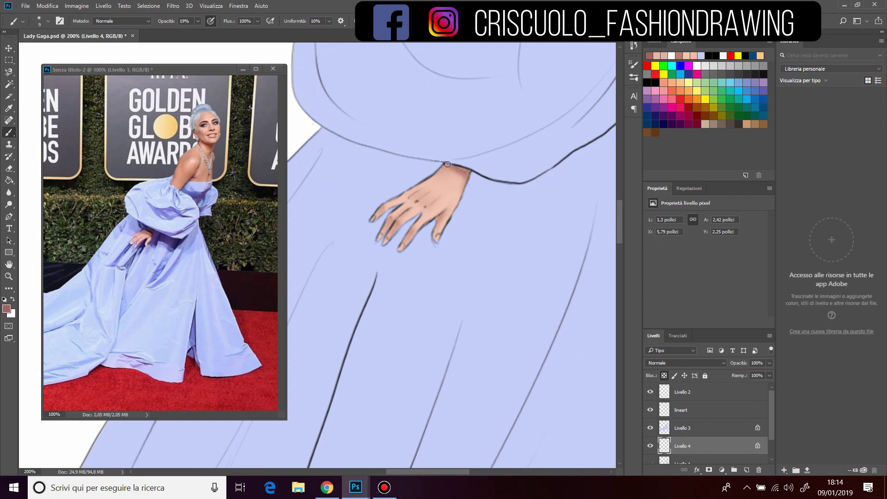
pyautogui.moveTo(396, 225)
pyautogui.mouseDown()
pyautogui.moveTo(380, 208)
pyautogui.moveTo(418, 215)
pyautogui.moveTo(417, 201)
pyautogui.moveTo(453, 203)
pyautogui.mouseUp()
pyautogui.scroll(5, 453, 203)
pyautogui.scroll(5, 416, 194)
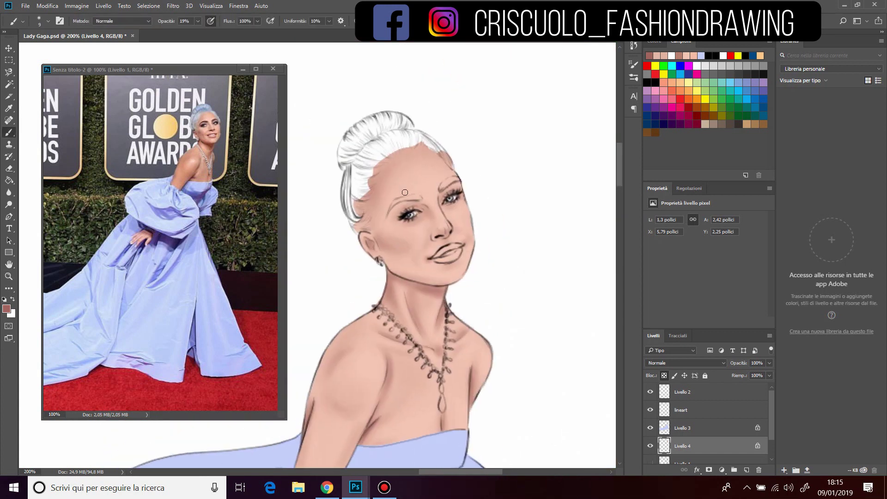
pyautogui.moveTo(449, 229); pyautogui.dragTo(440, 233)
pyautogui.moveTo(413, 277); pyautogui.dragTo(391, 269)
# Step: Choose a light pink skin tone and a 12 px brush, then lighten the left cheek
pyautogui.click(7, 309)
pyautogui.click(356, 134)
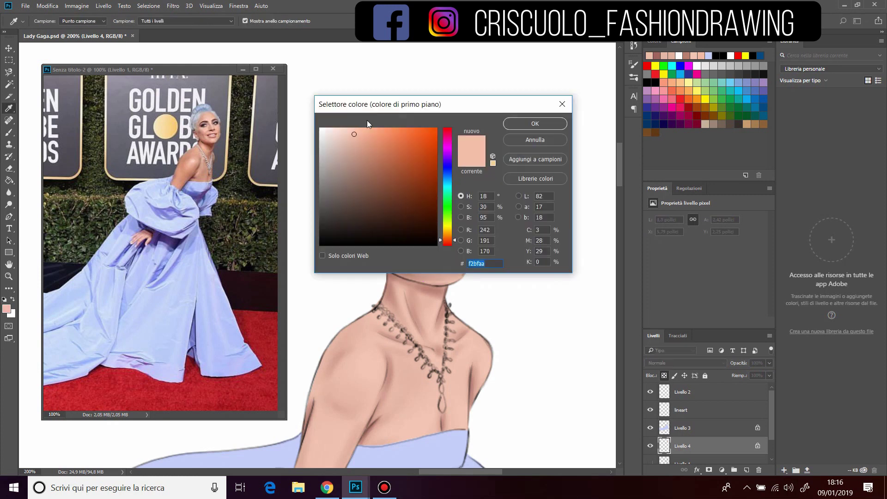
pyautogui.click(531, 111)
pyautogui.click(6, 309)
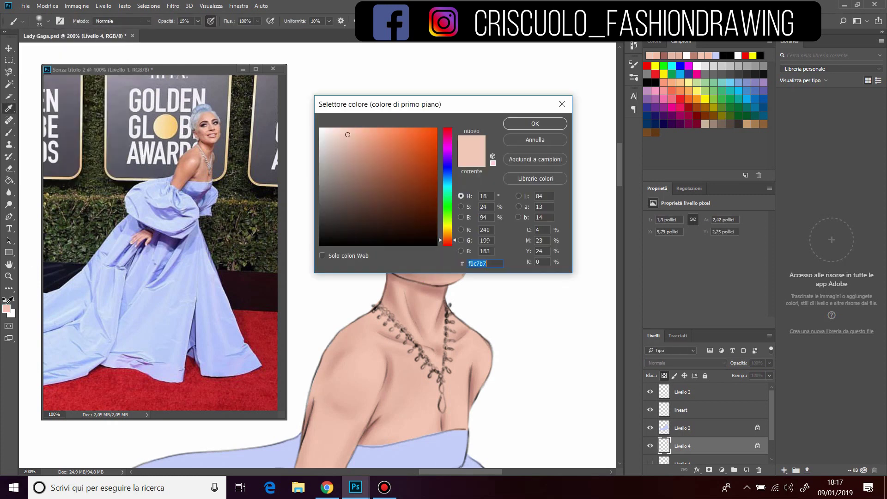
pyautogui.click(531, 113)
pyautogui.click(39, 21)
pyautogui.moveTo(57, 49); pyautogui.dragTo(55, 48)
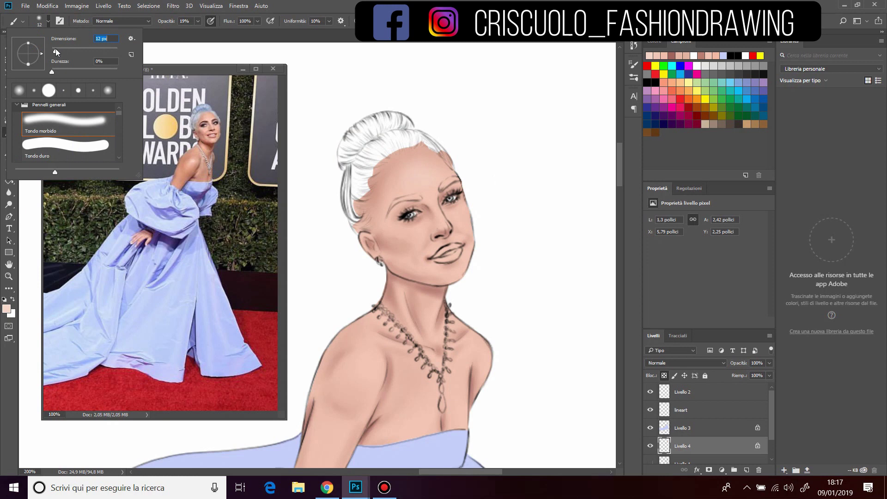
pyautogui.click(415, 231)
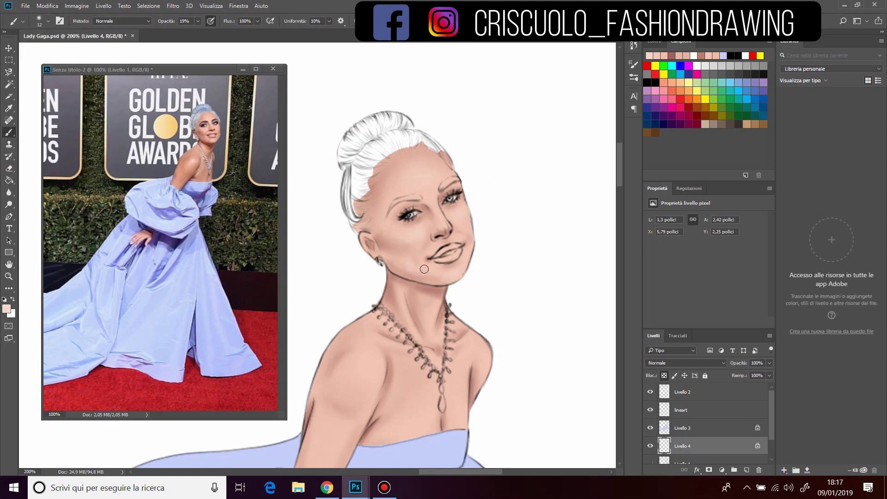
pyautogui.click(392, 263)
# Step: Raise brush opacity to 28%, zoom the face to 300% and centre the neck and chest
pyautogui.press('2')
pyautogui.press('8')
pyautogui.rightClick(443, 221)
pyautogui.click(444, 221)
pyautogui.hotkey('ctrl', '+')
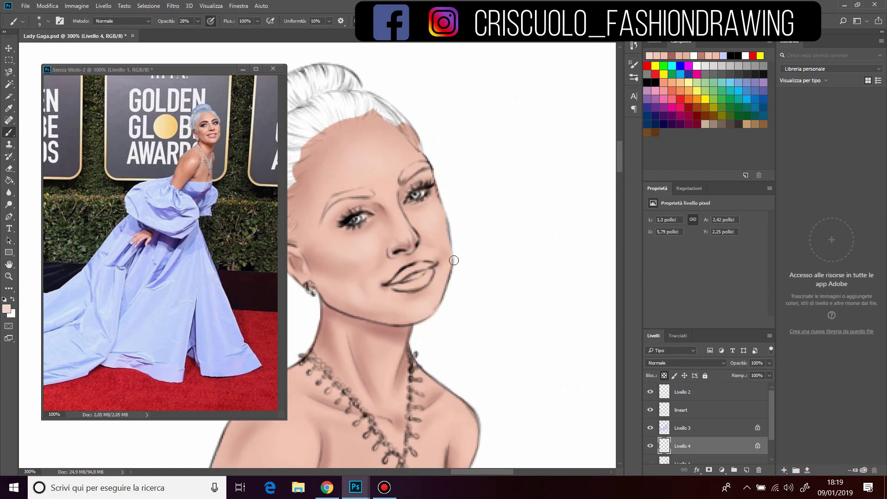
pyautogui.moveTo(415, 258); pyautogui.dragTo(508, 147)
pyautogui.click(39, 21)
pyautogui.moveTo(51, 50); pyautogui.dragTo(60, 50)
pyautogui.press('Return')
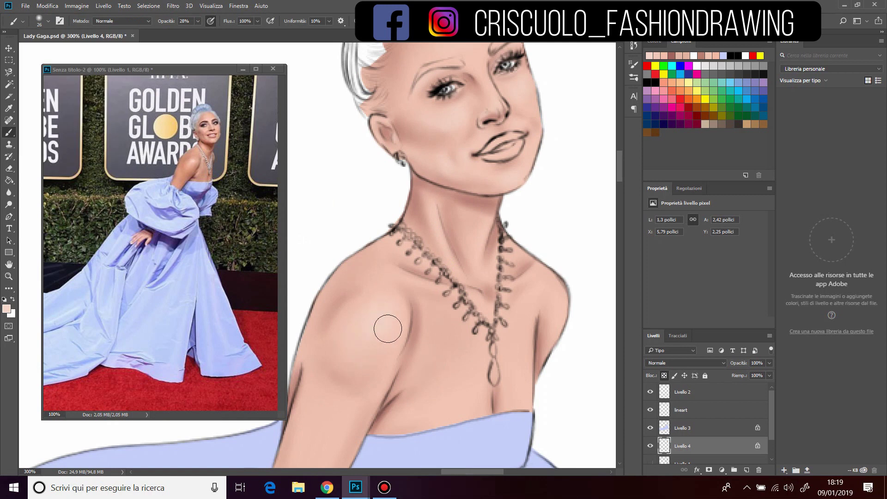
pyautogui.scroll(-5, 429, 251)
pyautogui.moveTo(508, 166); pyautogui.dragTo(528, 257)
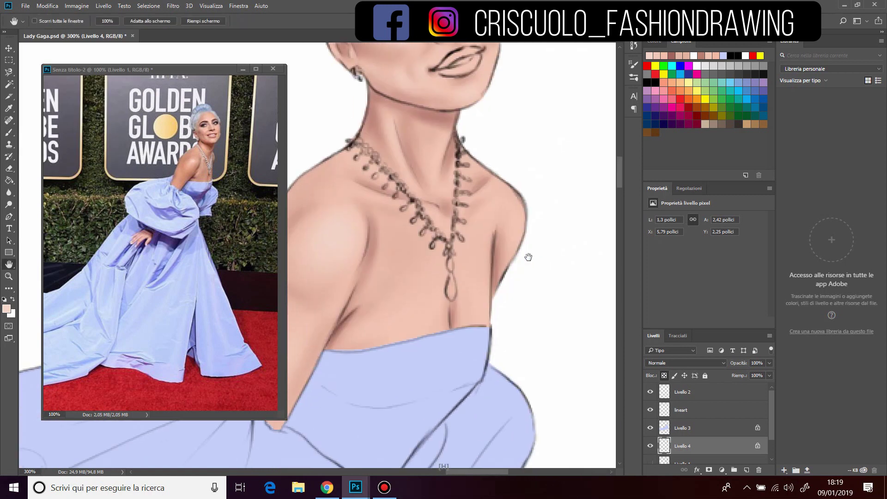
# Step: Adjust the brush size from 22 px down to 4 px, then 7 px
pyautogui.click(358, 304)
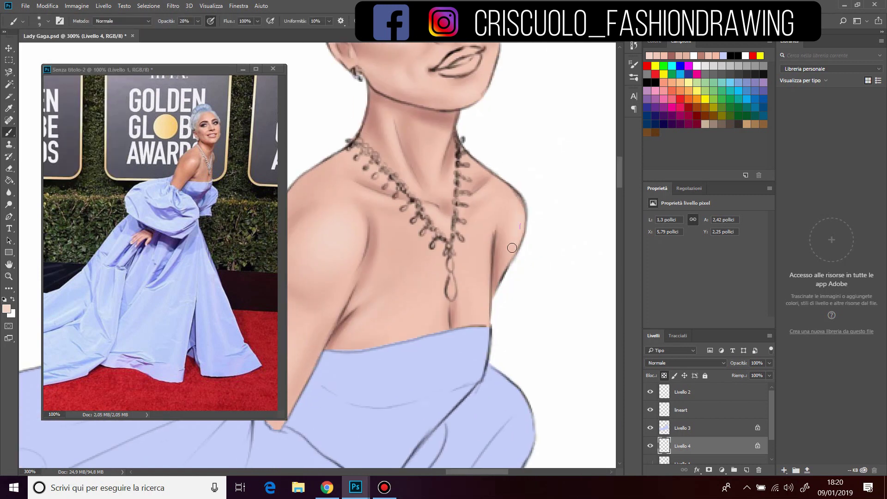
pyautogui.click(48, 20)
pyautogui.moveTo(51, 50); pyautogui.dragTo(57, 50)
pyautogui.hotkey('ctrl', '-')
pyautogui.hotkey('ctrl', '-')
pyautogui.hotkey('ctrl', '-')
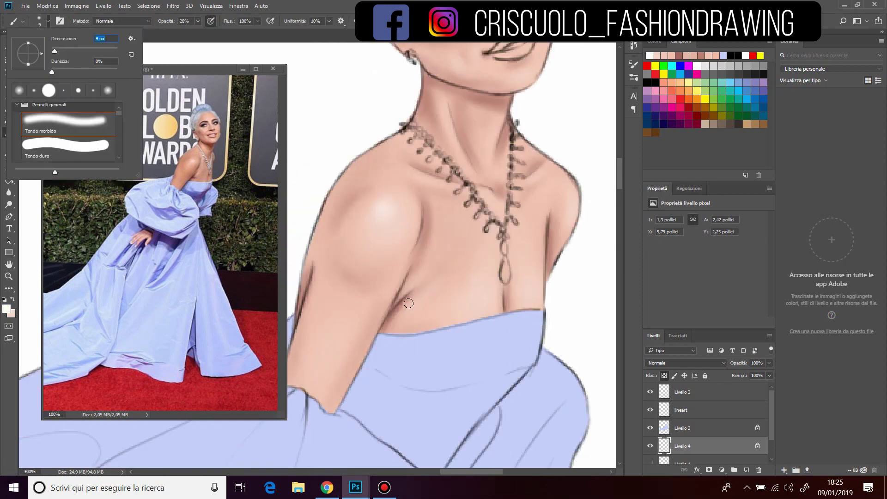
pyautogui.write('4')
pyautogui.press('Return')
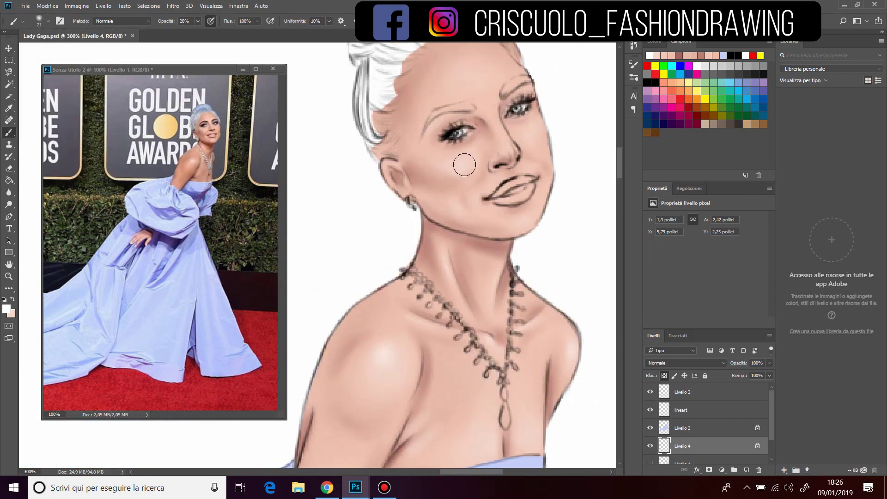
pyautogui.write('7')
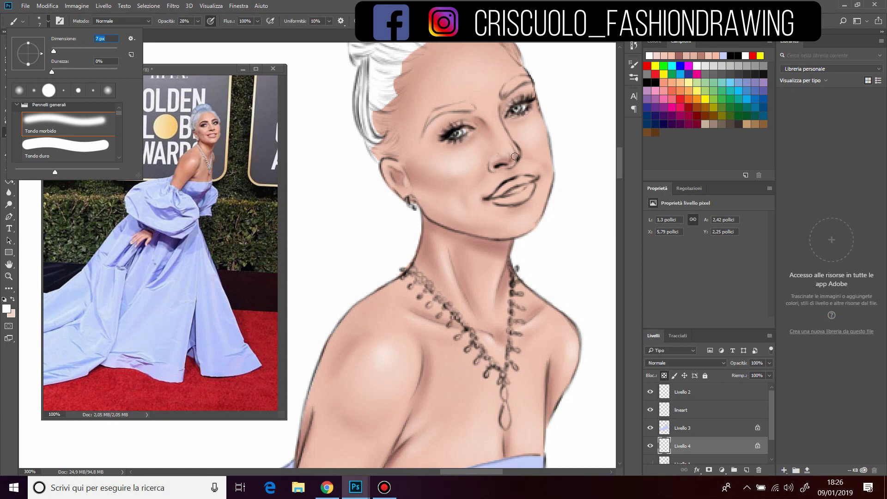
pyautogui.press('Return')
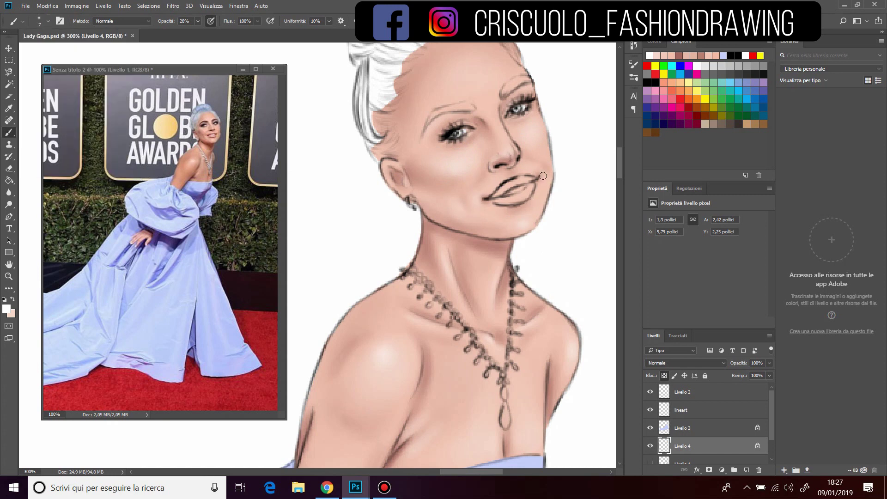
# Step: Check the reference photo, then return to the illustration with a 4 px brush
pyautogui.click(162, 231)
pyautogui.scroll(2, 161, 231)
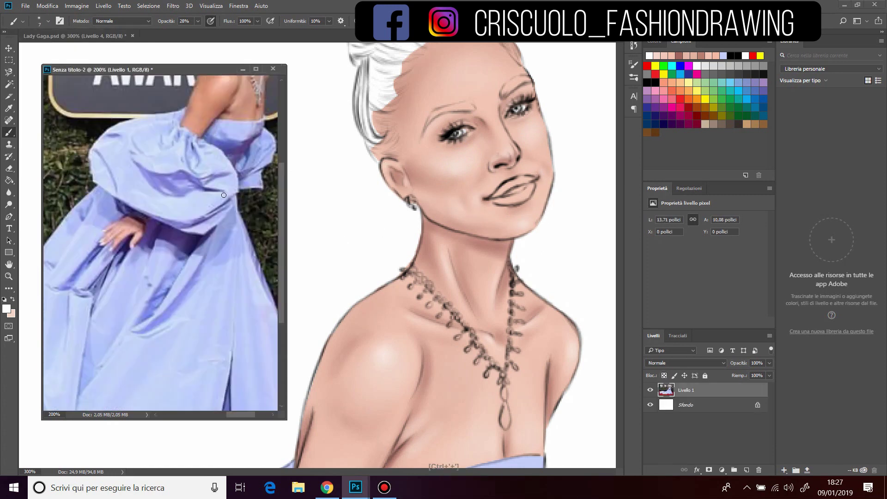
pyautogui.scroll(3, 162, 231)
pyautogui.click(528, 207)
pyautogui.press('Return')
pyautogui.write('4')
pyautogui.press('Return')
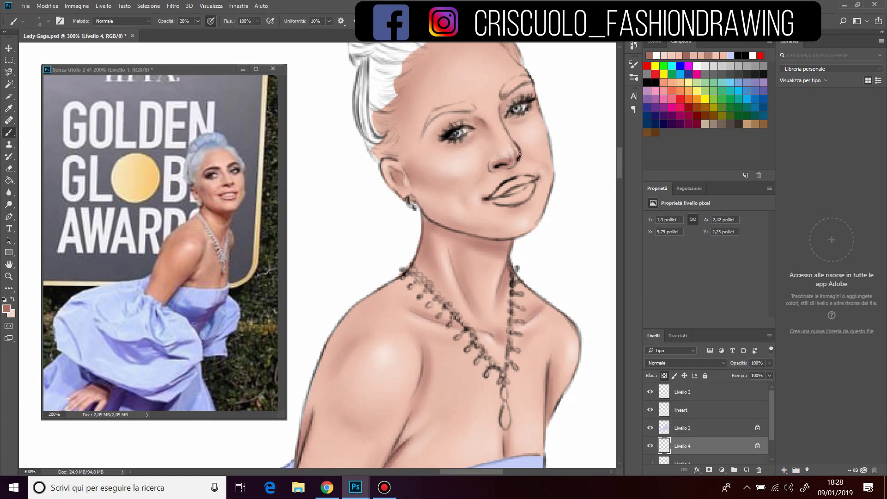
# Step: Paint lavender eyeshadow above both eyes with an 11 px brush
pyautogui.click(730, 55)
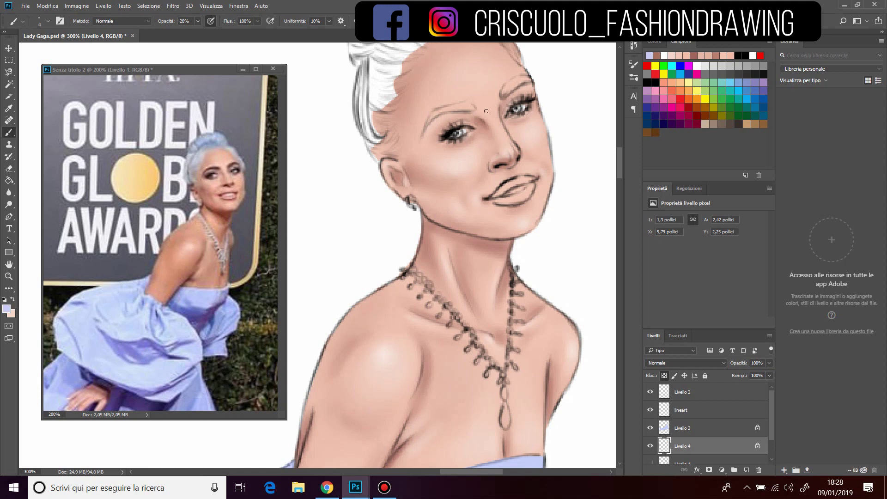
pyautogui.press('Return')
pyautogui.write('11')
pyautogui.press('Return')
pyautogui.moveTo(439, 127); pyautogui.dragTo(462, 125)
pyautogui.moveTo(531, 98); pyautogui.dragTo(508, 112)
# Step: Paint lavender eyeshadow above both eyes with a small 4 px brush, softening the right eye
pyautogui.hotkey('ctrl', 'Tab')
pyautogui.write('7')
pyautogui.press('Return')
pyautogui.moveTo(439, 134); pyautogui.dragTo(453, 129)
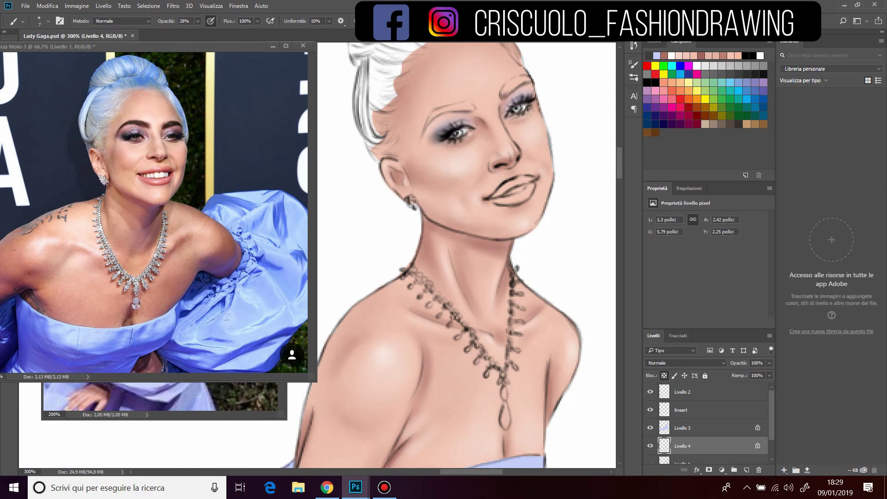
pyautogui.moveTo(533, 95); pyautogui.dragTo(512, 111)
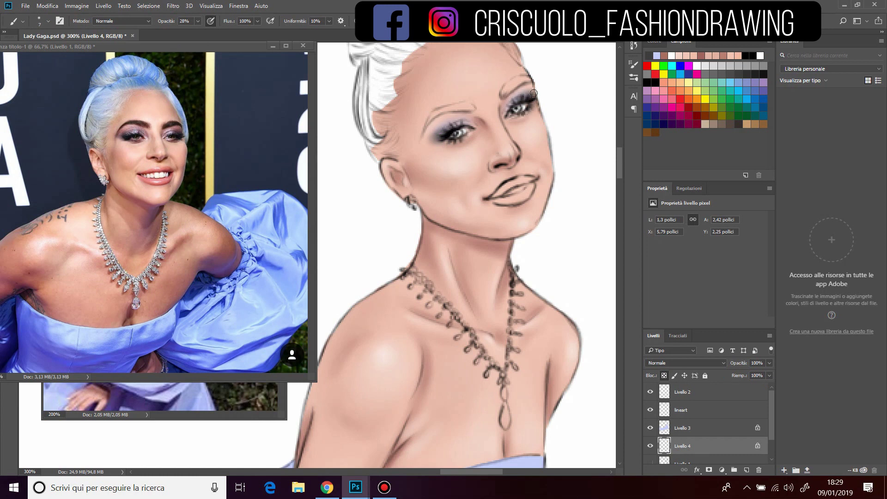
pyautogui.click(757, 65)
pyautogui.write('4')
pyautogui.press('Return')
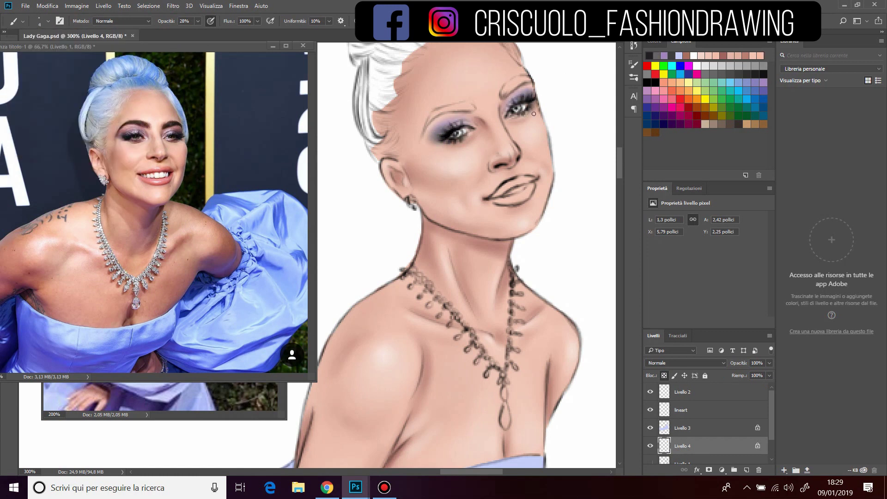
pyautogui.keyDown('alt'); pyautogui.click(517, 117); pyautogui.keyUp('alt')
pyautogui.keyDown('alt'); pyautogui.click(476, 129); pyautogui.keyUp('alt')
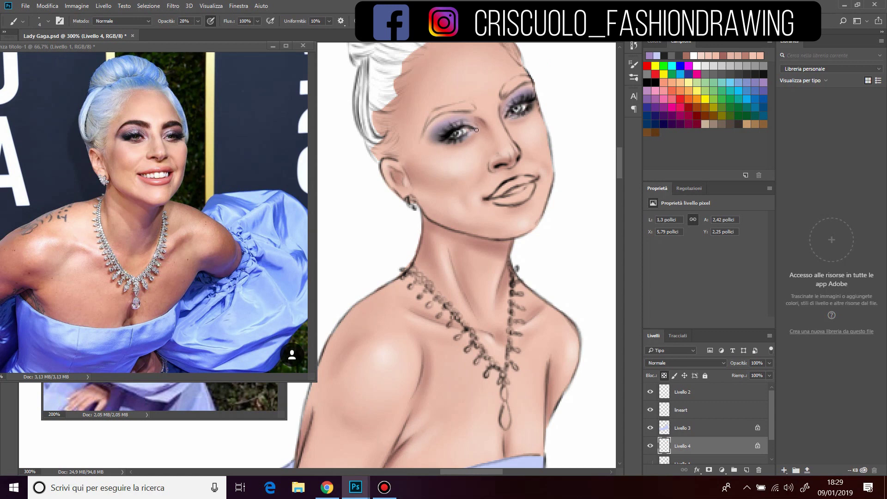
pyautogui.keyDown('alt'); pyautogui.click(537, 103); pyautogui.keyUp('alt')
pyautogui.moveTo(509, 99); pyautogui.dragTo(521, 96)
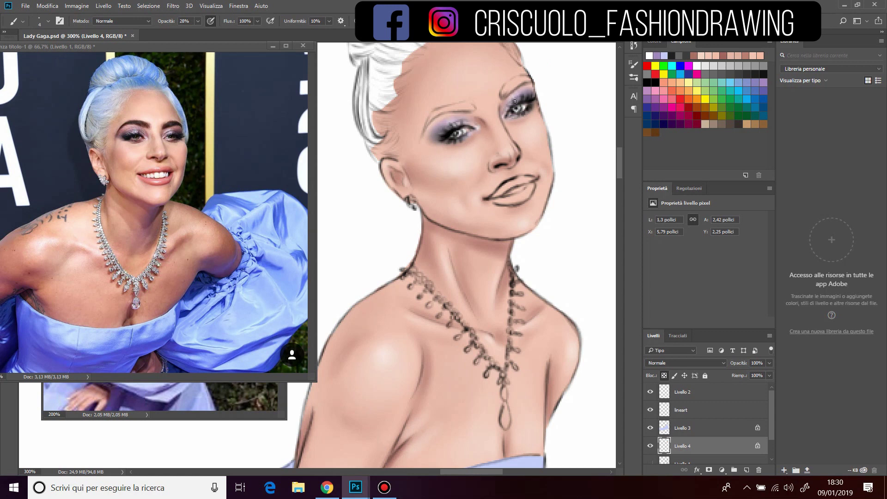
# Step: Set up a small 9 px brush in white, lowering its opacity to 25%
pyautogui.click(659, 85)
pyautogui.click(48, 21)
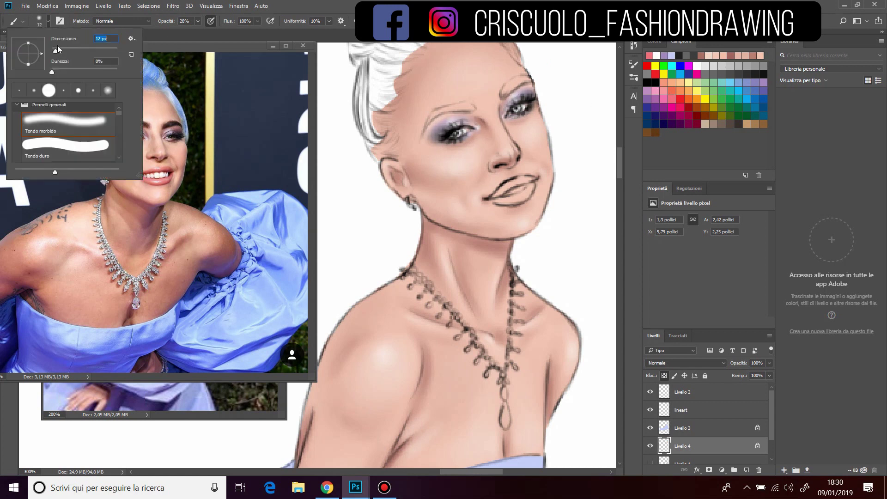
pyautogui.click(57, 45)
pyautogui.press('0')
pyautogui.press('9')
pyautogui.keyDown('alt'); pyautogui.click(515, 102); pyautogui.keyUp('alt')
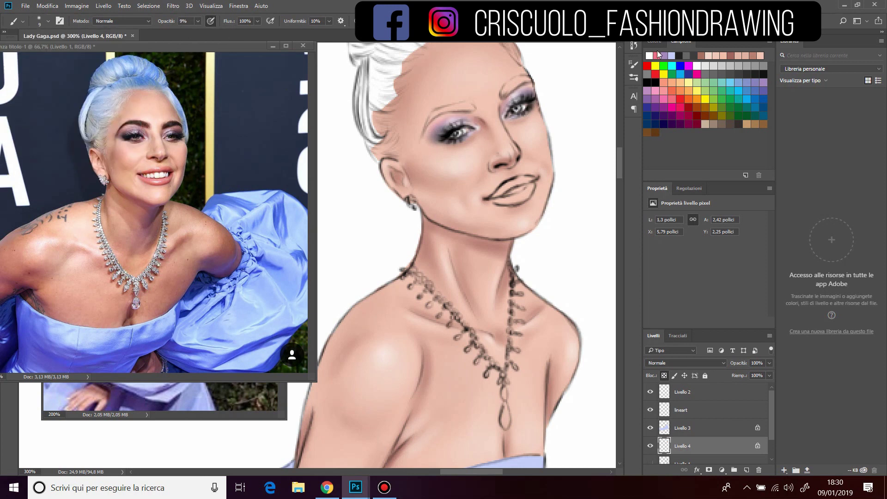
pyautogui.press('[')
pyautogui.press('[')
pyautogui.press('[')
pyautogui.press('6')
pyautogui.press('5')
pyautogui.moveTo(193, 32); pyautogui.dragTo(180, 32)
# Step: Tint the lips pink with a 9 px brush at 37% opacity, then raise opacity to 58%
pyautogui.keyDown('alt'); pyautogui.click(521, 100); pyautogui.keyUp('alt')
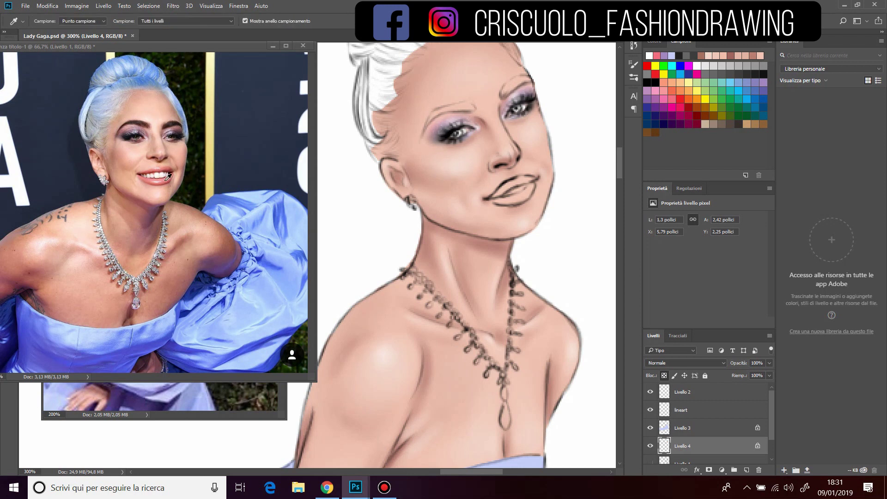
pyautogui.click(48, 21)
pyautogui.click(55, 50)
pyautogui.click(198, 21)
pyautogui.press('[')
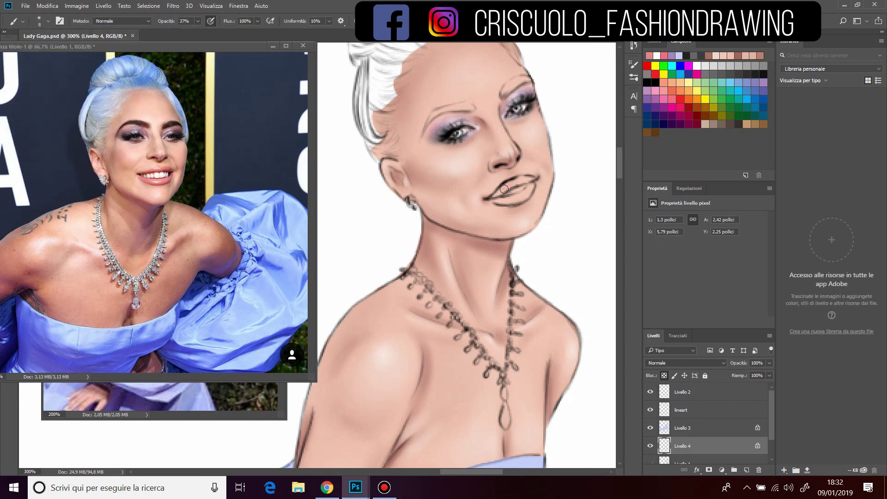
pyautogui.moveTo(518, 181)
pyautogui.mouseDown()
pyautogui.moveTo(496, 200)
pyautogui.moveTo(500, 193)
pyautogui.mouseUp()
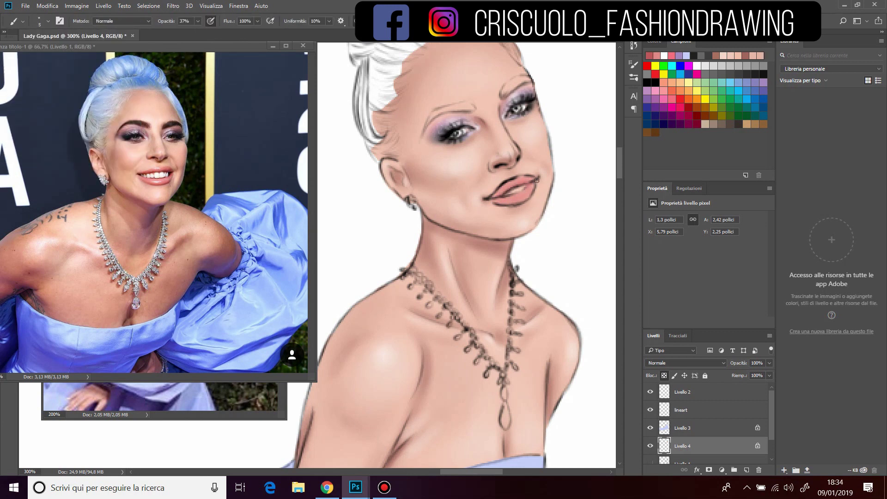
pyautogui.press('5')
pyautogui.press('8')
pyautogui.press('8')
pyautogui.press('8')
# Step: Darken and define both eyebrows with a sampled dark colour and fine 1 px strokes
pyautogui.press('[')
pyautogui.keyDown('alt'); pyautogui.click(450, 109); pyautogui.keyUp('alt')
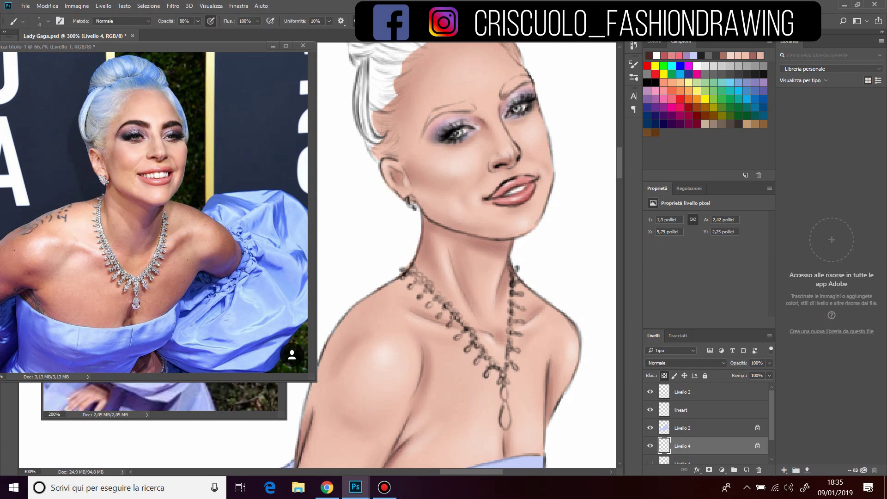
pyautogui.moveTo(471, 106); pyautogui.dragTo(425, 124)
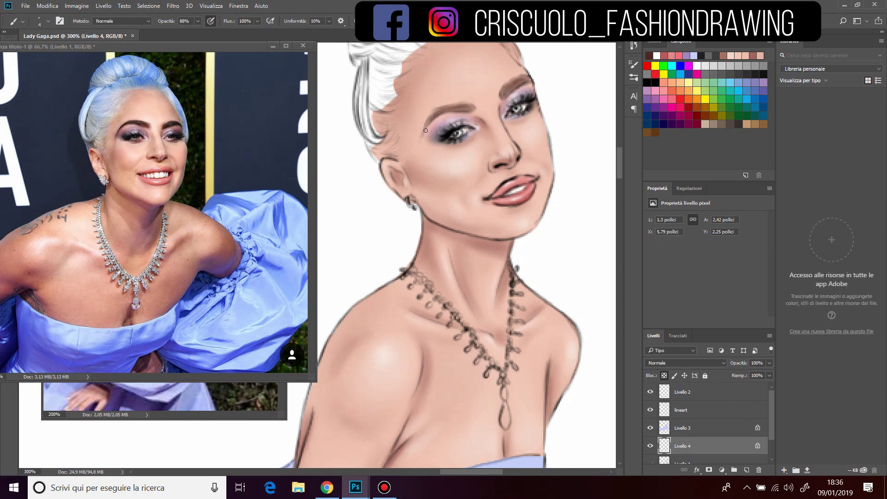
pyautogui.click(48, 21)
pyautogui.moveTo(54, 51); pyautogui.dragTo(51, 51)
pyautogui.press('Return')
pyautogui.moveTo(474, 104); pyautogui.dragTo(433, 123)
pyautogui.moveTo(508, 95); pyautogui.dragTo(532, 81)
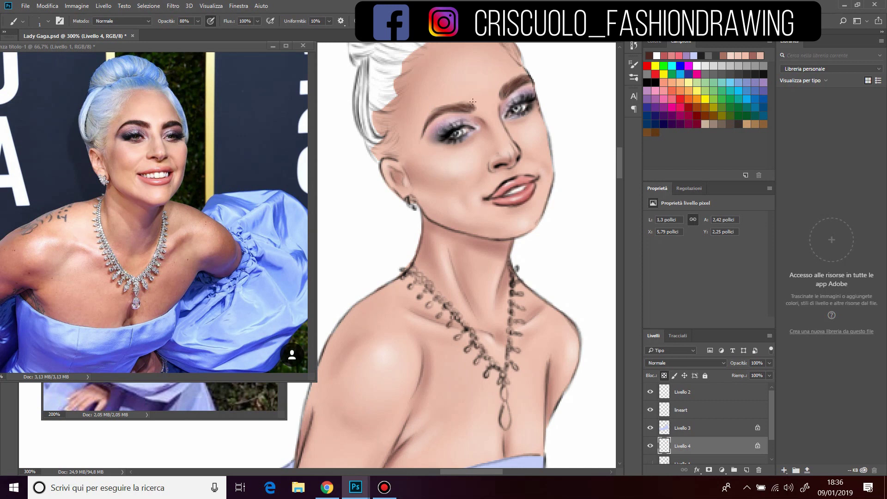
pyautogui.moveTo(473, 101); pyautogui.dragTo(433, 104)
# Step: Enlarge the brush, lower its opacity to 12% and pick a new paint colour
pyautogui.click(48, 21)
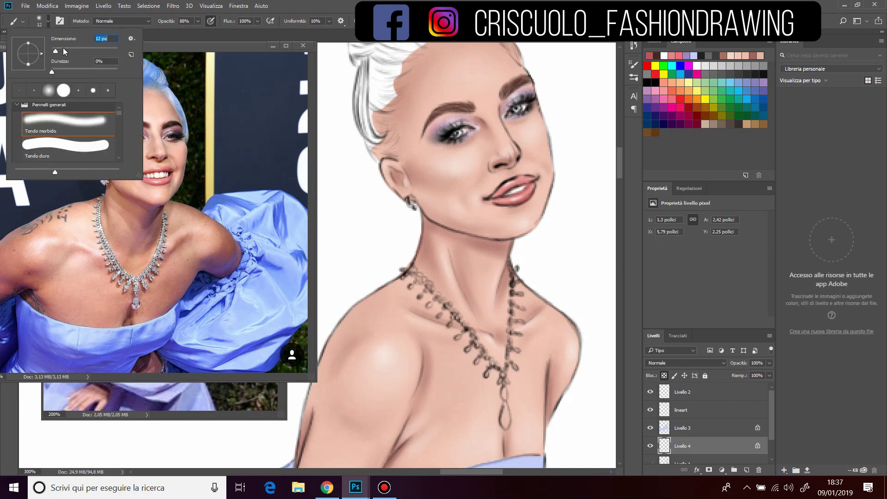
pyautogui.press('Return')
pyautogui.click(48, 21)
pyautogui.press('Return')
pyautogui.press('1')
pyautogui.press('2')
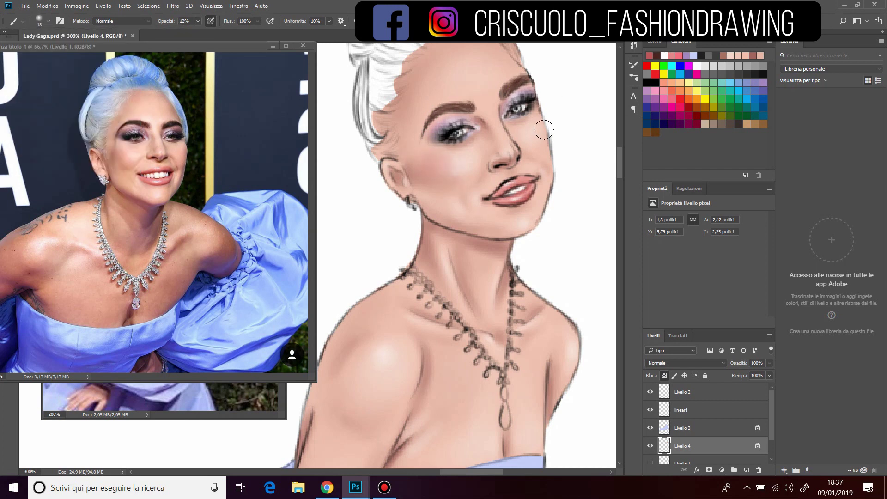
pyautogui.keyDown('alt'); pyautogui.click(558, 75); pyautogui.keyUp('alt')
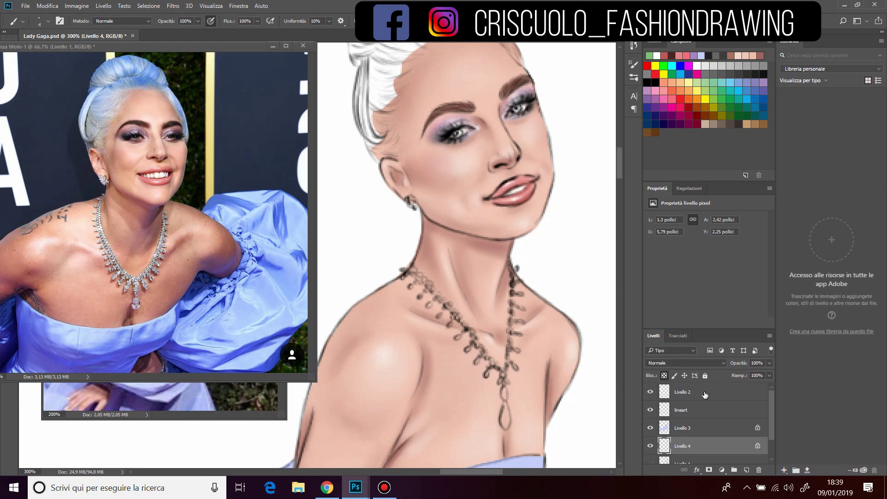
# Step: Switch to layer Livello 2 and set a black brush at size 5 with full opacity
pyautogui.click(704, 394)
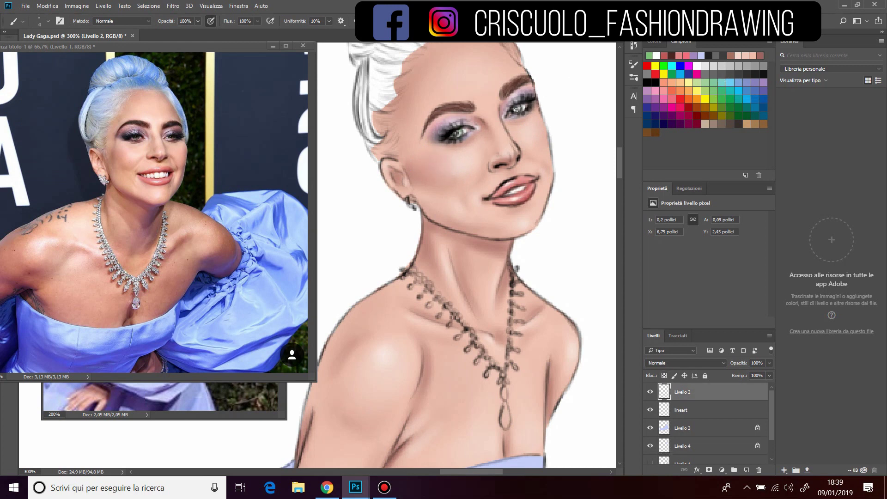
pyautogui.click(48, 21)
pyautogui.write('78')
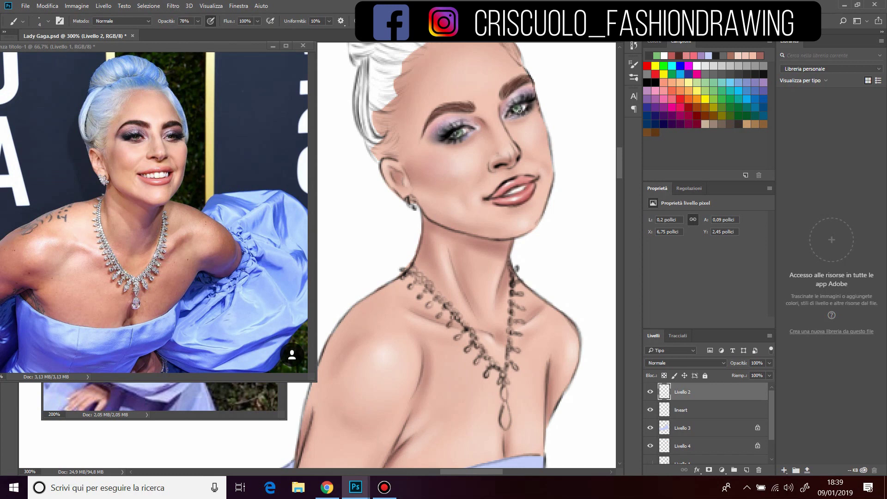
pyautogui.click(48, 20)
pyautogui.press('Return')
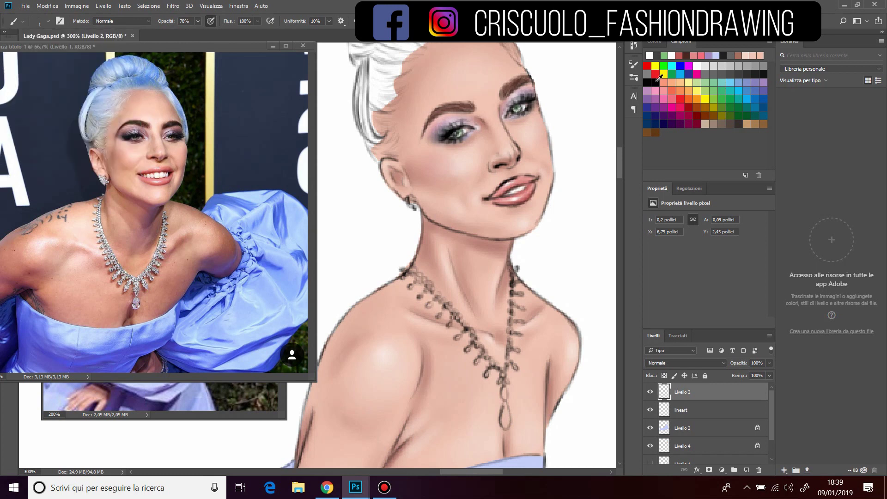
pyautogui.click(656, 80)
pyautogui.click(48, 21)
pyautogui.write('5')
pyautogui.press('Return')
pyautogui.press('0')
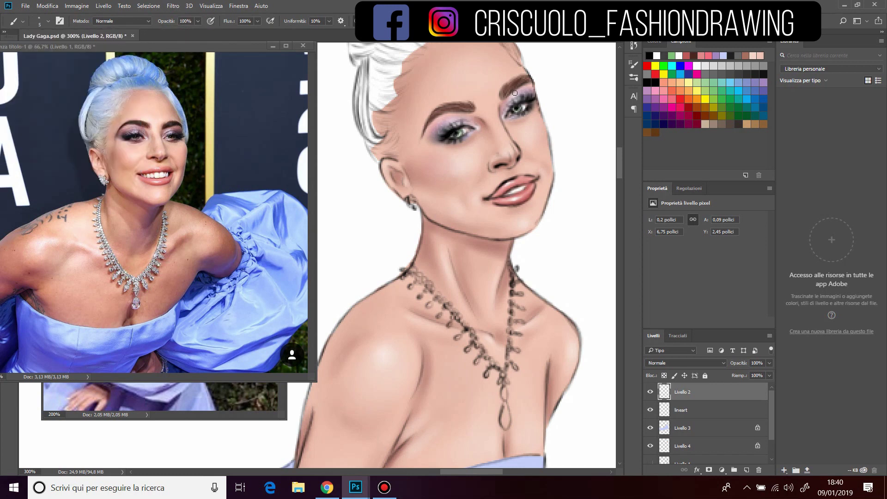
# Step: Reduce the brush to size 2 and try white, green and dark paint colours
pyautogui.press('x')
pyautogui.press('x')
pyautogui.click(669, 55)
pyautogui.click(48, 21)
pyautogui.moveTo(87, 36); pyautogui.dragTo(83, 35)
pyautogui.click(517, 108)
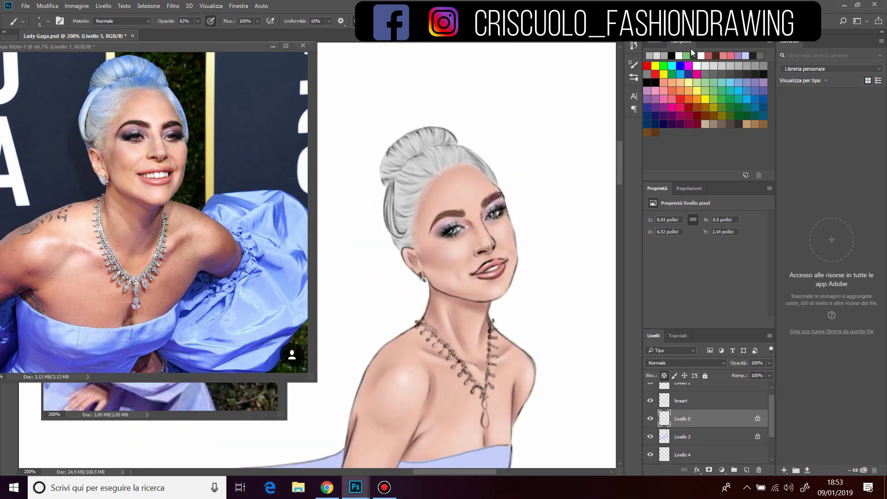
# Step: Paint light blue strokes over the hair and bun, shrinking the brush from 12 to 8 px
pyautogui.click(691, 53)
pyautogui.moveTo(429, 157); pyautogui.dragTo(392, 210)
pyautogui.moveTo(393, 171); pyautogui.dragTo(407, 138)
pyautogui.click(48, 21)
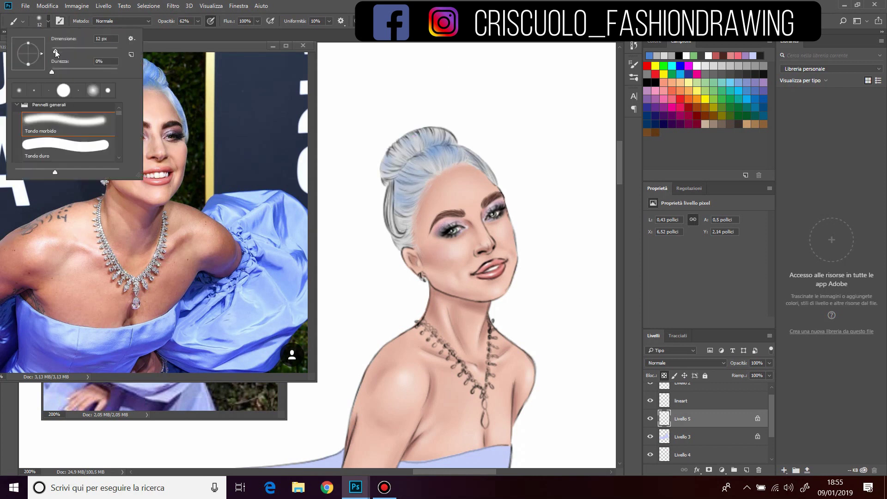
pyautogui.moveTo(56, 52); pyautogui.dragTo(54, 48)
pyautogui.press('Return')
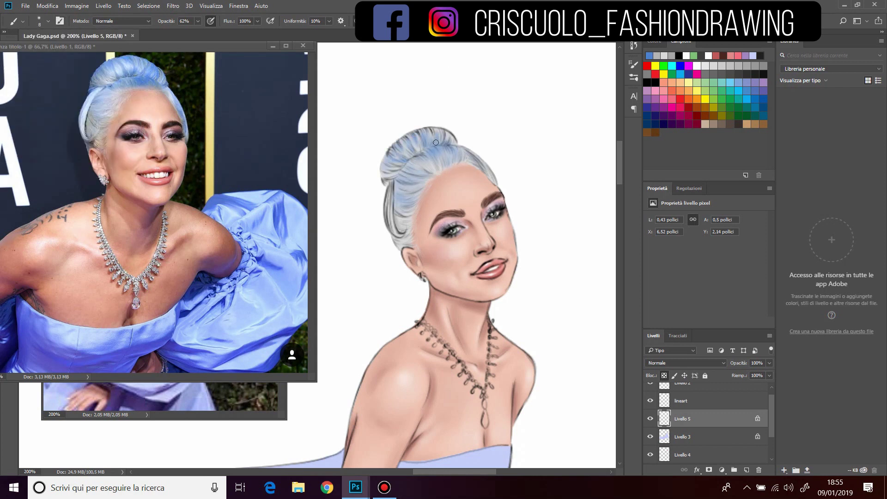
pyautogui.moveTo(435, 142)
pyautogui.mouseDown()
pyautogui.moveTo(400, 210)
pyautogui.moveTo(388, 209)
pyautogui.mouseUp()
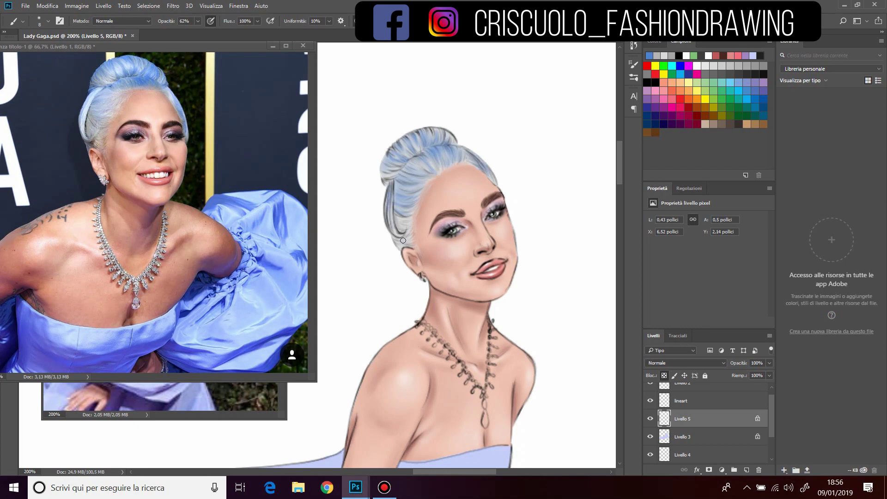
# Step: Bring the neck and necklace into view and create the new layer Livello 6
pyautogui.moveTo(403, 240); pyautogui.dragTo(391, 202)
pyautogui.click(48, 21)
pyautogui.press('Escape')
pyautogui.hotkey('ctrl', 'shift', 'alt', 'n')
# Step: Paint the necklace strands, beads and pendant dark with a size 7 brush
pyautogui.press('0')
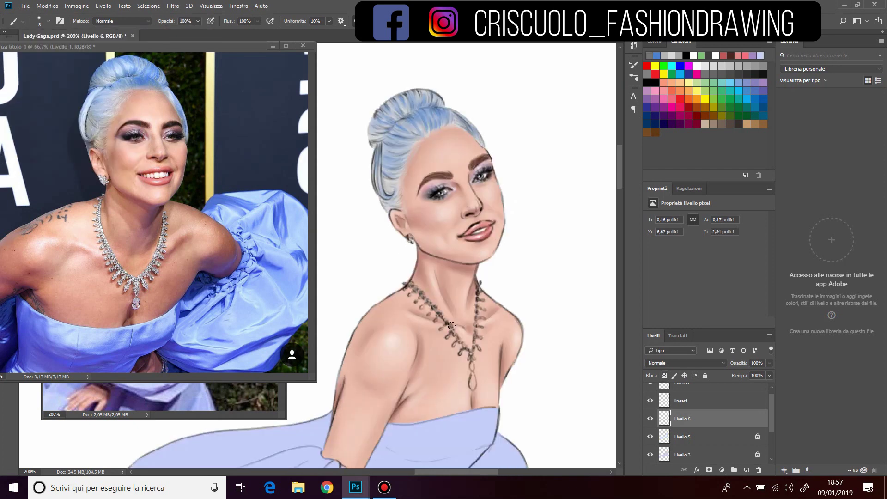
pyautogui.moveTo(451, 325); pyautogui.dragTo(465, 346)
pyautogui.click(48, 20)
pyautogui.moveTo(56, 51); pyautogui.dragTo(54, 52)
pyautogui.press('Return')
pyautogui.moveTo(405, 283); pyautogui.dragTo(416, 301)
pyautogui.moveTo(470, 357)
pyautogui.mouseDown()
pyautogui.moveTo(473, 388)
pyautogui.moveTo(478, 281)
pyautogui.mouseUp()
pyautogui.moveTo(411, 284); pyautogui.dragTo(421, 292)
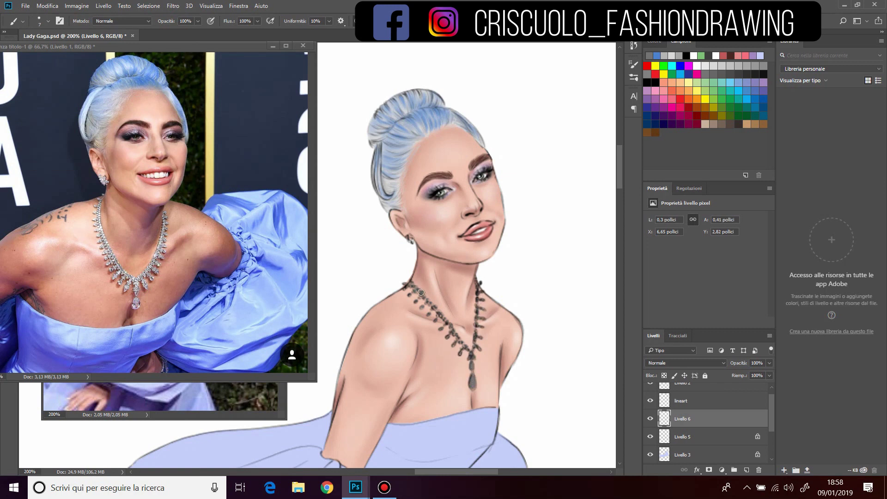
# Step: Add an earring at the earlobe, then touch up the necklace's left end on Livello 2 with a 2 px brush
pyautogui.moveTo(408, 238); pyautogui.dragTo(409, 240)
pyautogui.click(48, 20)
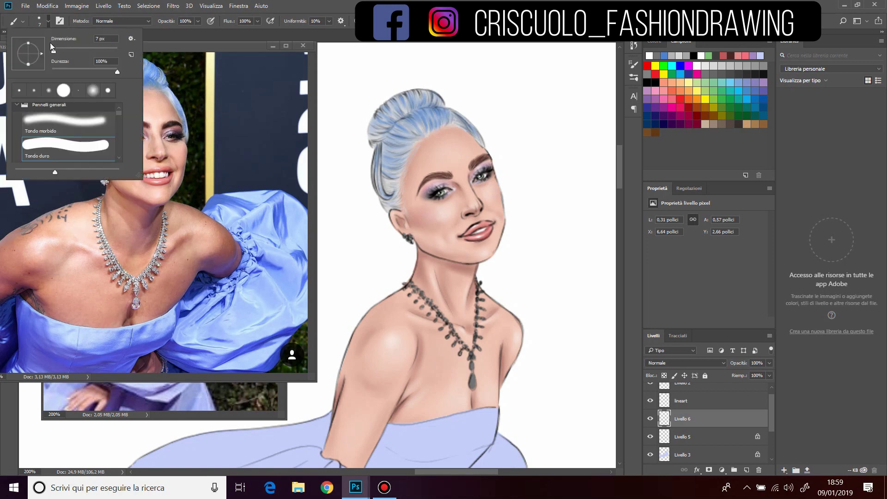
pyautogui.moveTo(57, 48); pyautogui.dragTo(49, 48)
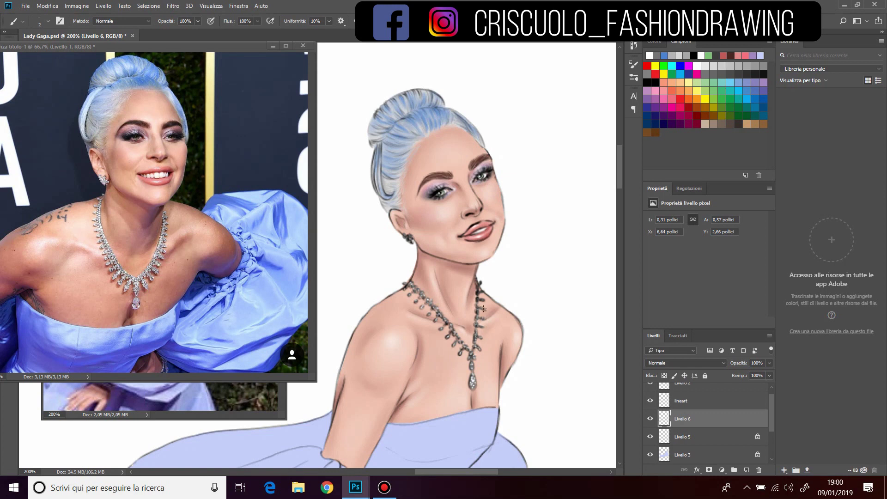
pyautogui.hotkey('alt', ']')
pyautogui.hotkey('alt', ']')
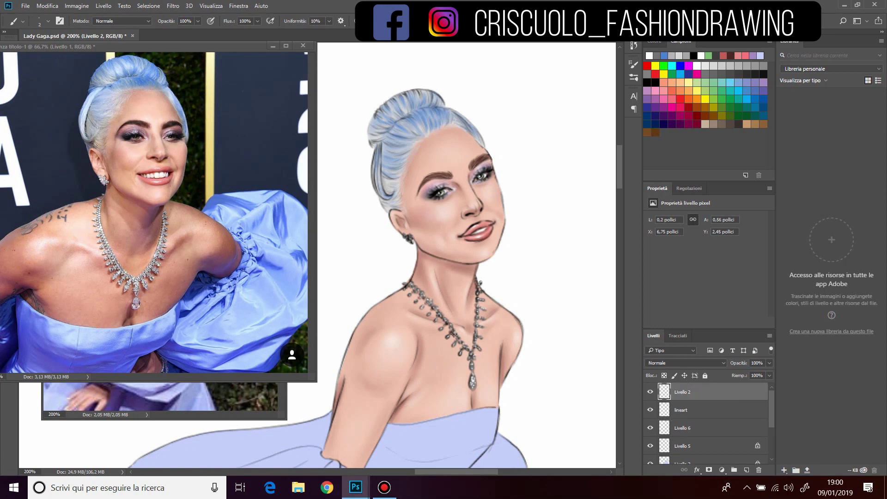
pyautogui.moveTo(414, 286); pyautogui.dragTo(406, 285)
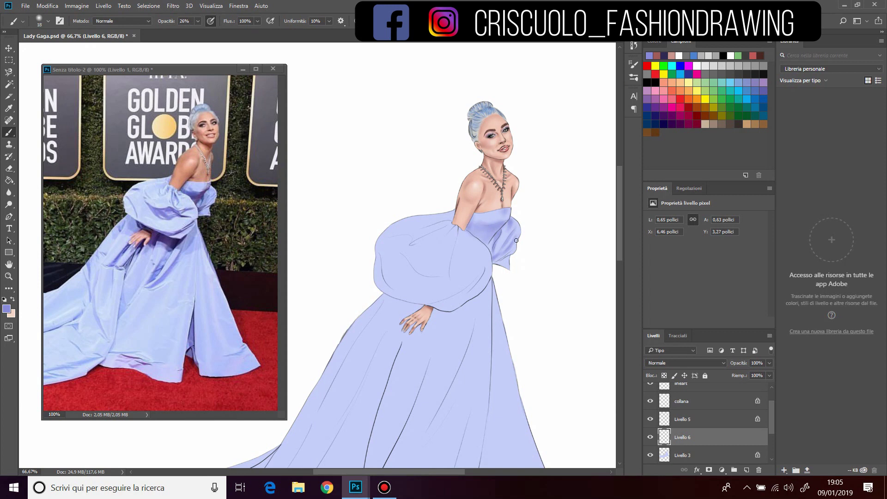
# Step: Shade the dress sleeves, darkening the left sleeve's edge and underside
pyautogui.moveTo(466, 231)
pyautogui.mouseDown()
pyautogui.moveTo(455, 261)
pyautogui.moveTo(401, 259)
pyautogui.mouseUp()
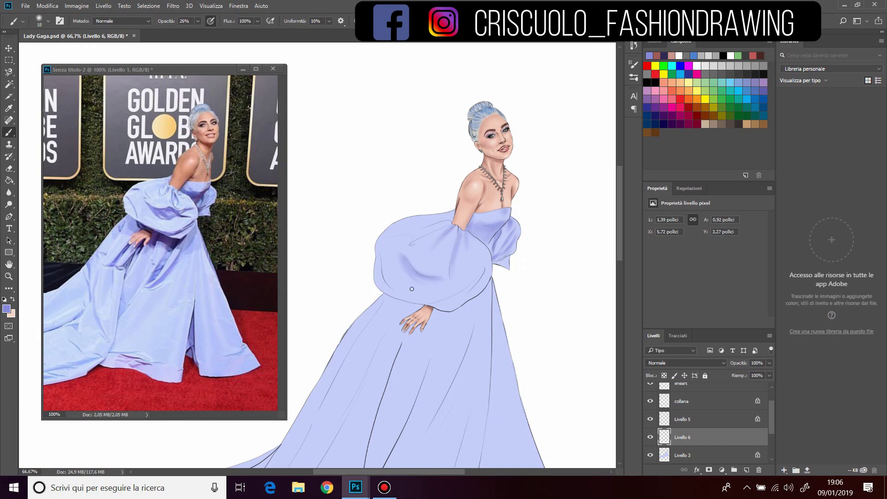
pyautogui.moveTo(412, 289); pyautogui.dragTo(437, 283)
pyautogui.moveTo(379, 252)
pyautogui.mouseDown()
pyautogui.moveTo(388, 287)
pyautogui.moveTo(455, 301)
pyautogui.moveTo(470, 291)
pyautogui.mouseUp()
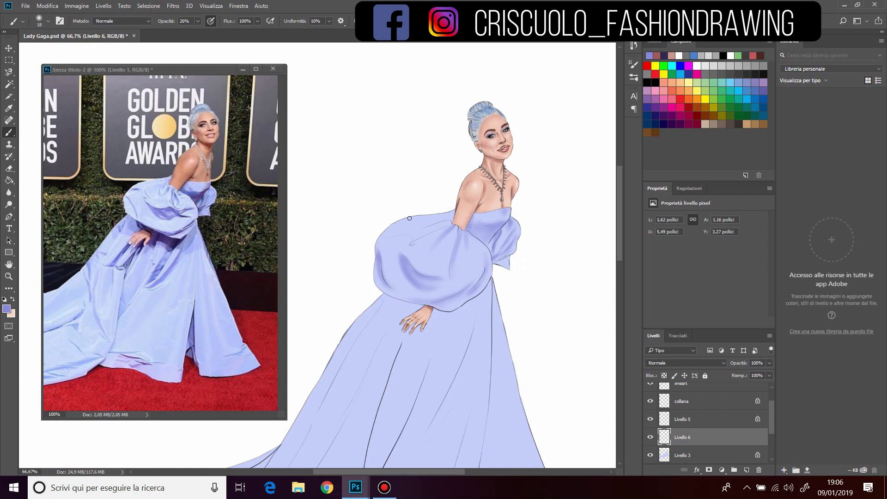
pyautogui.moveTo(395, 236)
pyautogui.mouseDown()
pyautogui.moveTo(434, 240)
pyautogui.moveTo(396, 226)
pyautogui.mouseUp()
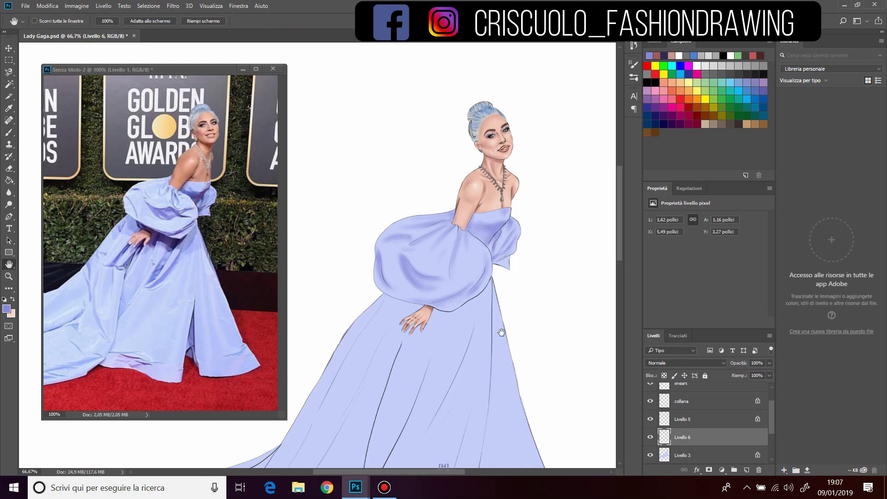
# Step: Shade the left side and folds of the skirt with soft darker lilac strokes
pyautogui.moveTo(402, 302)
pyautogui.mouseDown()
pyautogui.moveTo(453, 187)
pyautogui.moveTo(485, 205)
pyautogui.moveTo(429, 180)
pyautogui.moveTo(378, 261)
pyautogui.mouseUp()
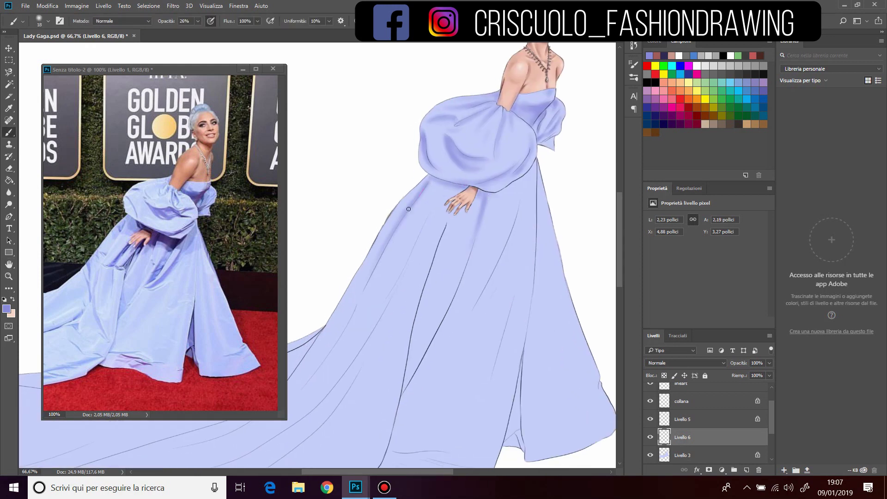
pyautogui.moveTo(423, 182); pyautogui.dragTo(335, 342)
pyautogui.moveTo(439, 201)
pyautogui.mouseDown()
pyautogui.moveTo(351, 362)
pyautogui.moveTo(450, 325)
pyautogui.mouseUp()
pyautogui.moveTo(517, 162); pyautogui.dragTo(466, 263)
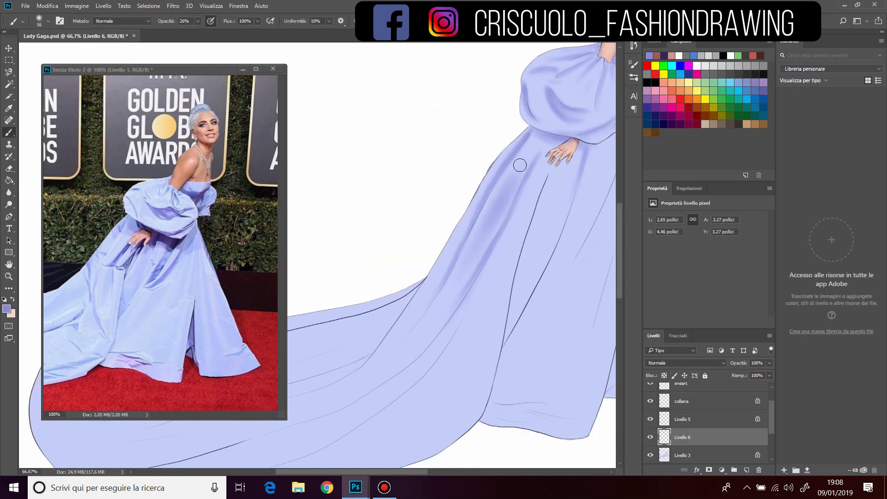
pyautogui.moveTo(615, 230); pyautogui.dragTo(520, 217)
pyautogui.moveTo(484, 143); pyautogui.dragTo(436, 242)
pyautogui.moveTo(527, 162); pyautogui.dragTo(490, 333)
pyautogui.scroll(-1, 489, 342)
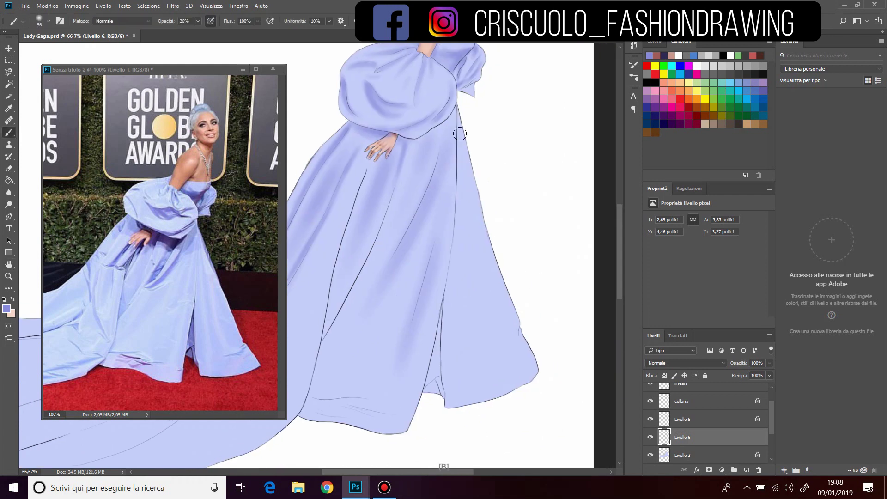
# Step: Set the brush size to 15 and add faint shading along the skirt edge
pyautogui.click(39, 21)
pyautogui.doubleClick(37, 90)
pyautogui.click(39, 20)
pyautogui.moveTo(53, 54); pyautogui.dragTo(59, 53)
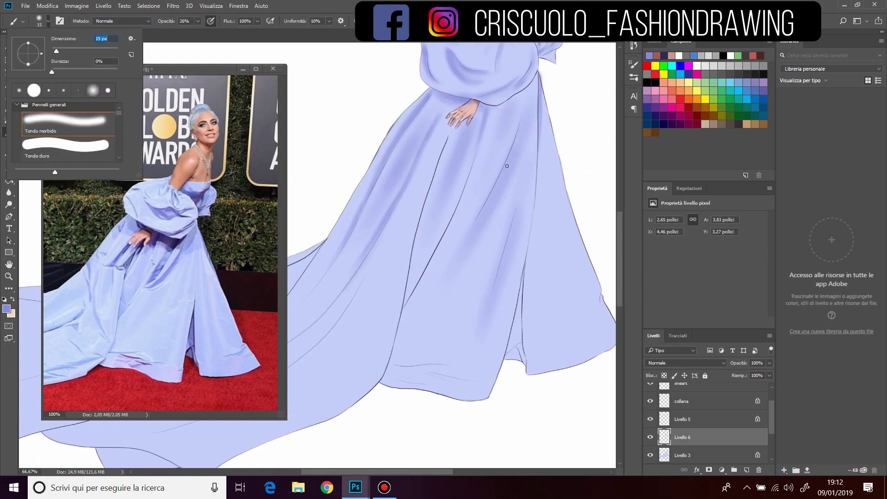
pyautogui.press('Return')
pyautogui.moveTo(517, 115)
pyautogui.mouseDown()
pyautogui.moveTo(482, 209)
pyautogui.moveTo(493, 291)
pyautogui.mouseUp()
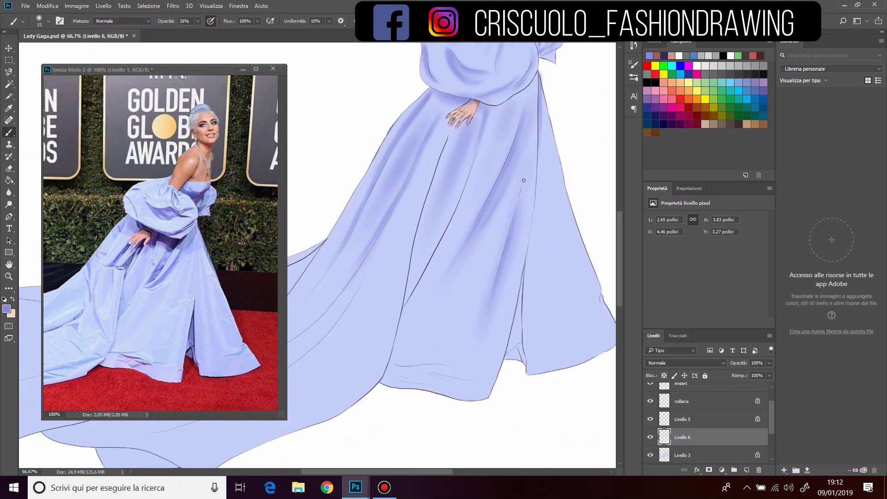
pyautogui.moveTo(533, 223)
pyautogui.mouseDown()
pyautogui.moveTo(528, 272)
pyautogui.moveTo(427, 247)
pyautogui.mouseUp()
pyautogui.moveTo(502, 268); pyautogui.dragTo(498, 279)
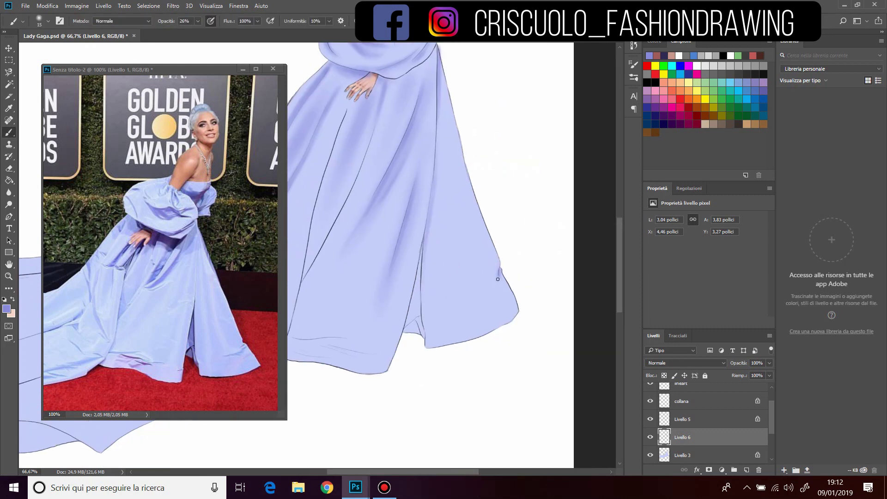
# Step: Enlarge the brush to 22 and shade along the skirt hem toward the train
pyautogui.click(39, 20)
pyautogui.moveTo(53, 53); pyautogui.dragTo(62, 53)
pyautogui.press('Return')
pyautogui.click(39, 21)
pyautogui.press('Return')
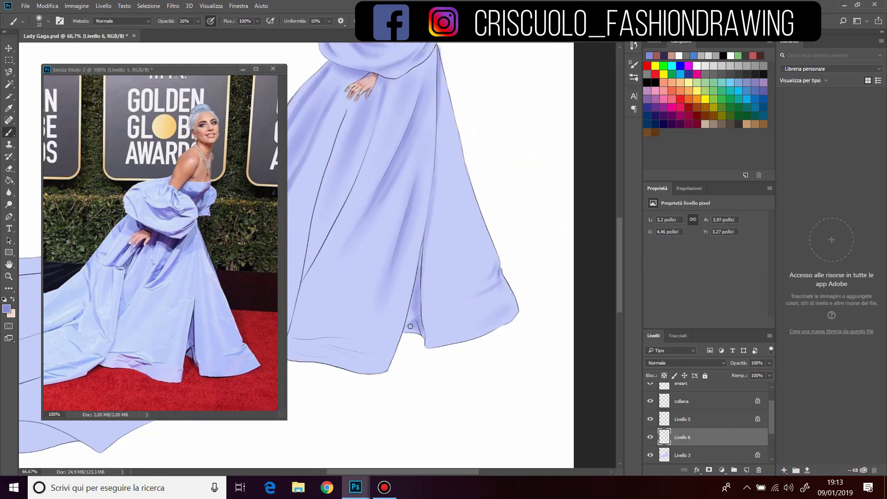
pyautogui.moveTo(451, 113)
pyautogui.mouseDown()
pyautogui.moveTo(520, 174)
pyautogui.moveTo(538, 251)
pyautogui.mouseUp()
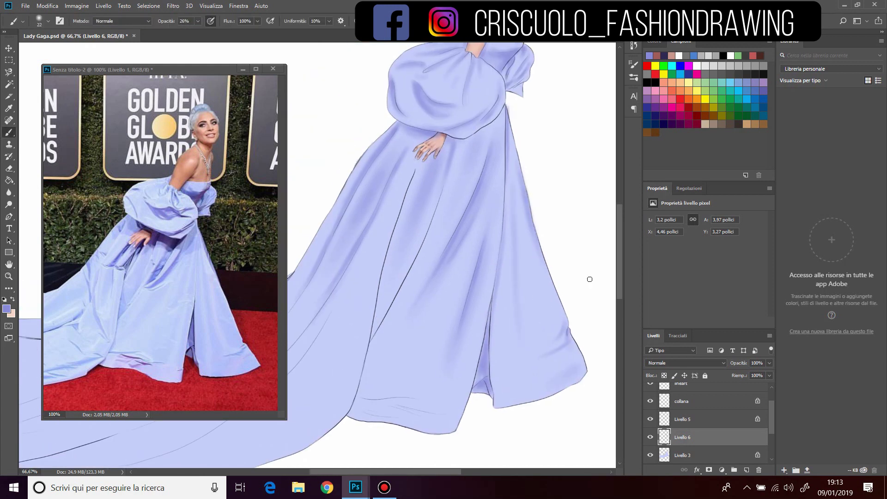
pyautogui.moveTo(589, 279); pyautogui.dragTo(677, 250)
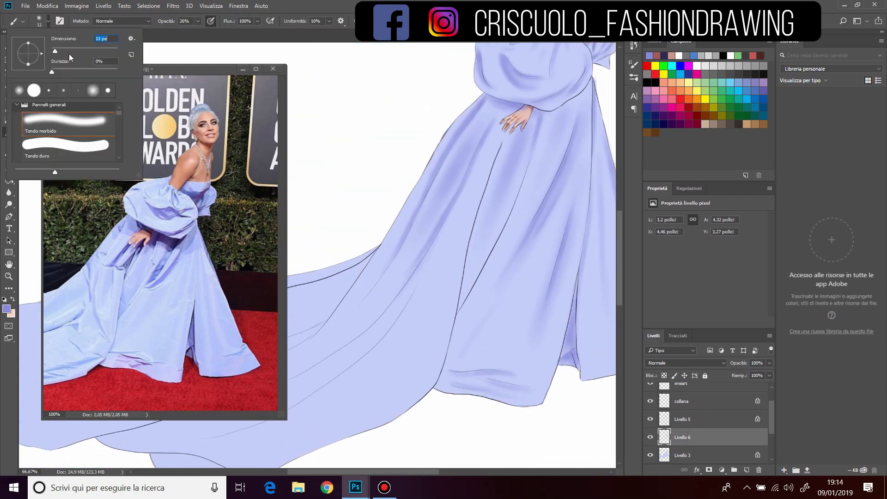
pyautogui.moveTo(485, 379); pyautogui.dragTo(489, 390)
pyautogui.press('e')
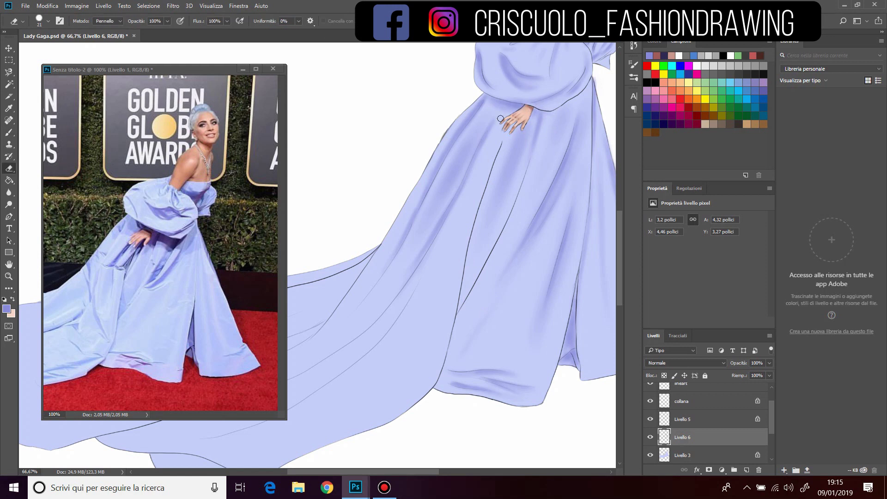
pyautogui.press('b')
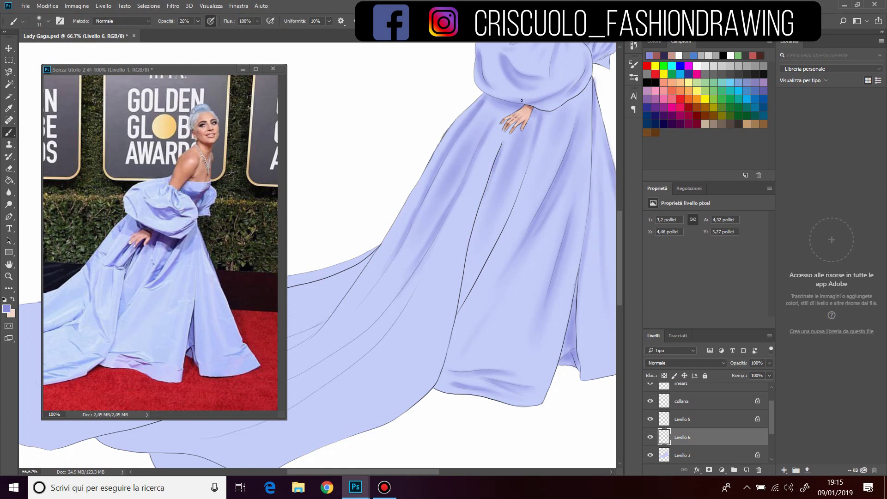
# Step: Paint faint lavender shading along the folds of the dress train
pyautogui.moveTo(451, 361); pyautogui.dragTo(539, 310)
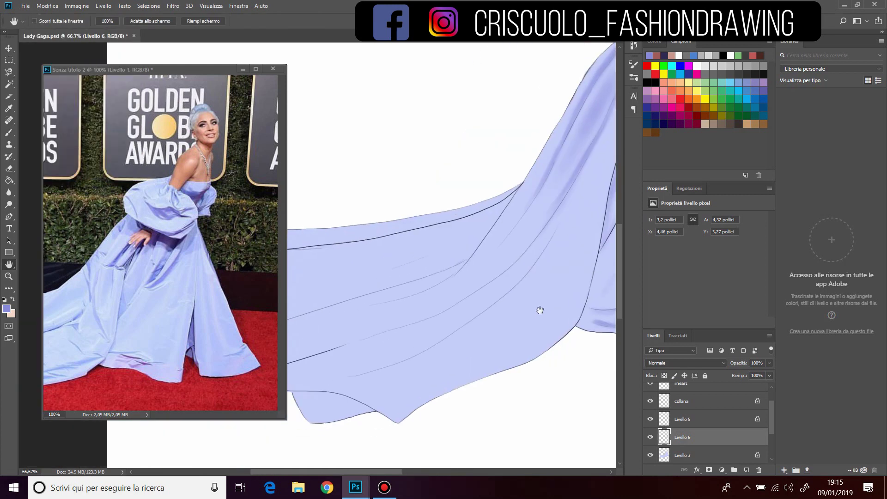
pyautogui.scroll(-3, 162, 231)
pyautogui.scroll(-2, 520, 280)
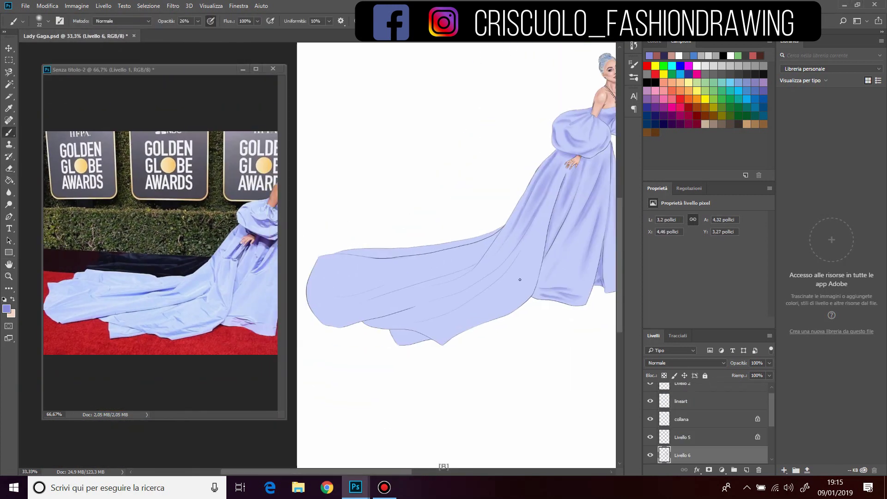
pyautogui.moveTo(465, 263); pyautogui.dragTo(351, 291)
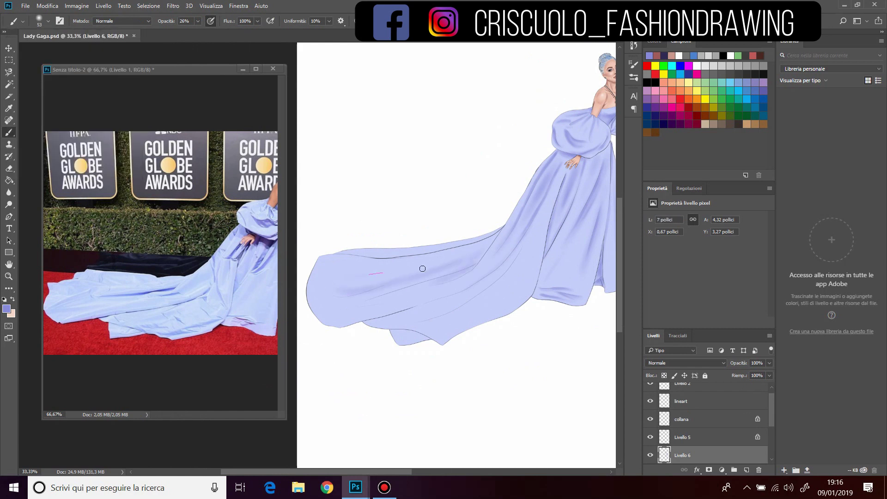
pyautogui.moveTo(437, 251)
pyautogui.mouseDown()
pyautogui.moveTo(323, 249)
pyautogui.moveTo(391, 297)
pyautogui.moveTo(451, 277)
pyautogui.mouseUp()
pyautogui.moveTo(411, 318)
pyautogui.mouseDown()
pyautogui.moveTo(522, 254)
pyautogui.moveTo(420, 335)
pyautogui.mouseUp()
pyautogui.moveTo(533, 258); pyautogui.dragTo(468, 308)
# Step: Extend shading strokes along the train's folds toward its left end, then set a 24 px brush
pyautogui.scroll(2, 469, 309)
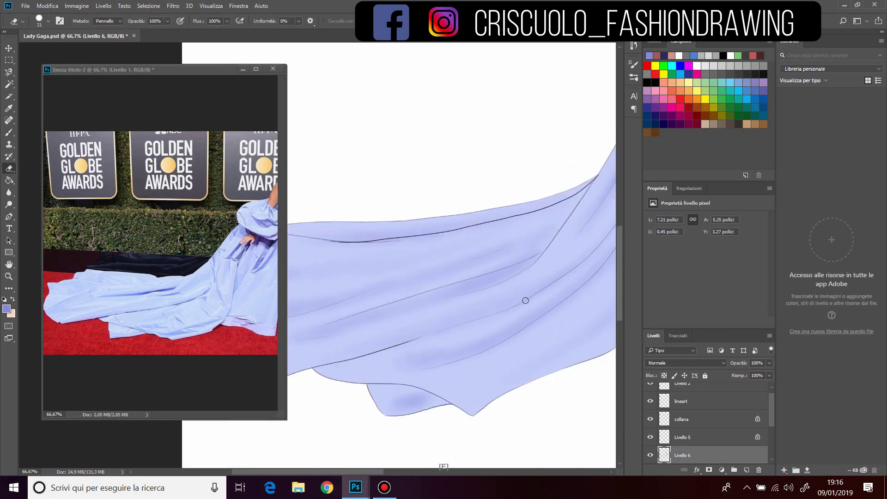
pyautogui.moveTo(540, 253); pyautogui.dragTo(443, 291)
pyautogui.hscroll(-5, 416, 297)
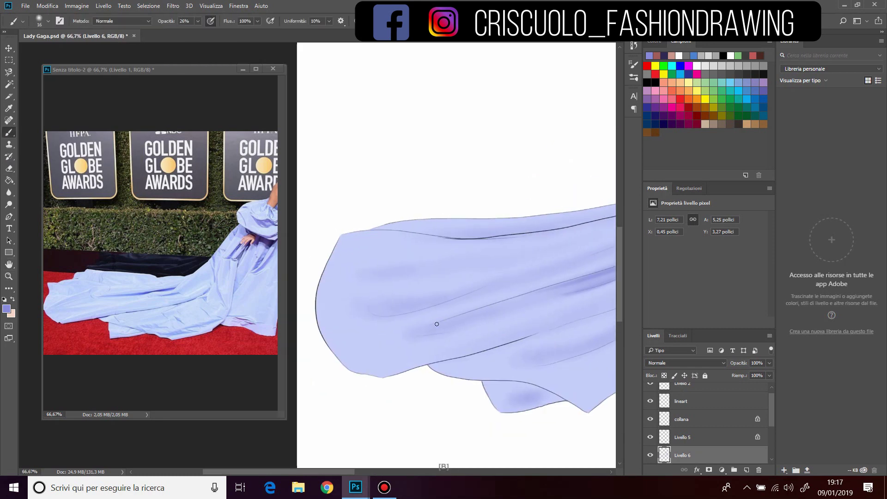
pyautogui.moveTo(554, 288); pyautogui.dragTo(435, 333)
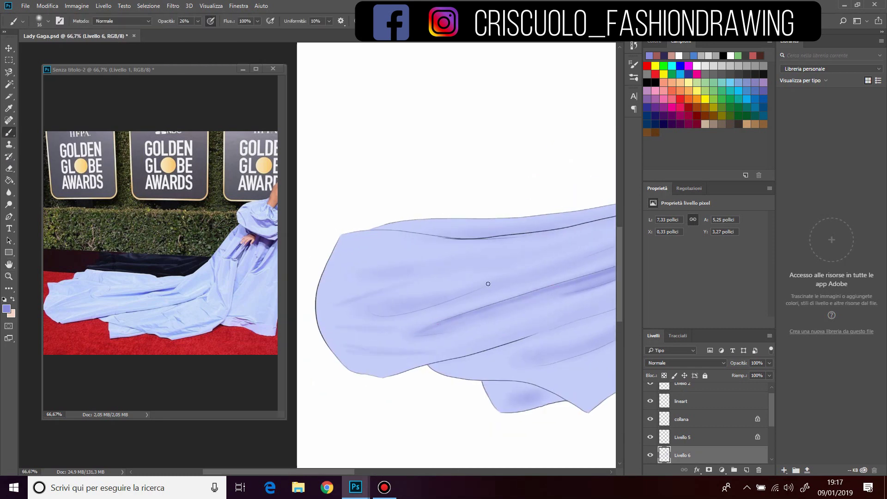
pyautogui.moveTo(487, 284); pyautogui.dragTo(450, 310)
pyautogui.scroll(-3, 499, 277)
pyautogui.hscroll(3, 499, 277)
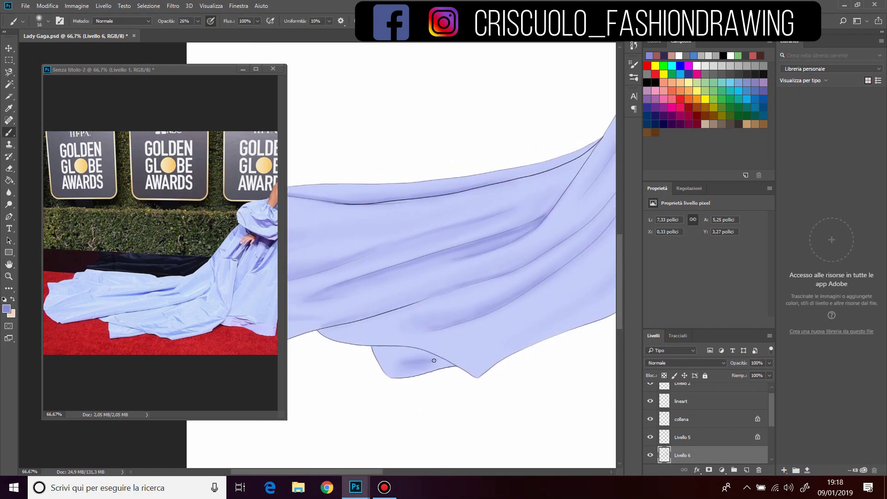
pyautogui.scroll(4, 450, 262)
pyautogui.hscroll(6, 450, 262)
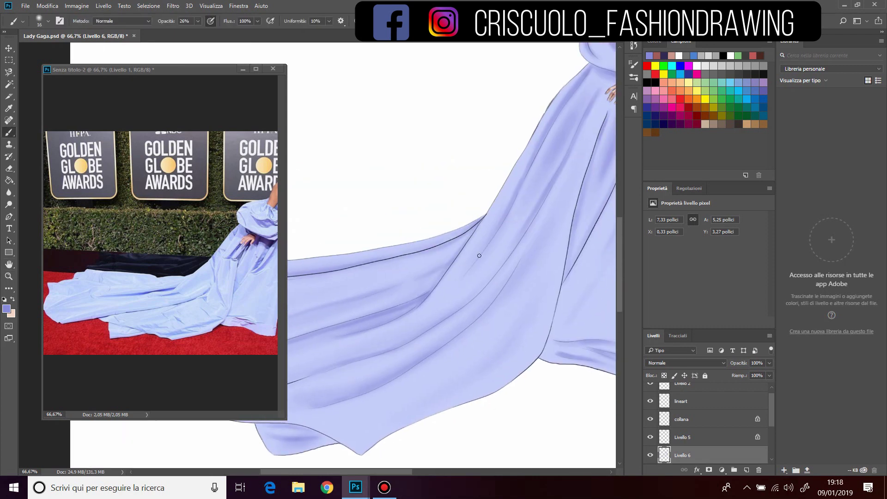
pyautogui.rightClick(513, 337)
pyautogui.click(513, 337)
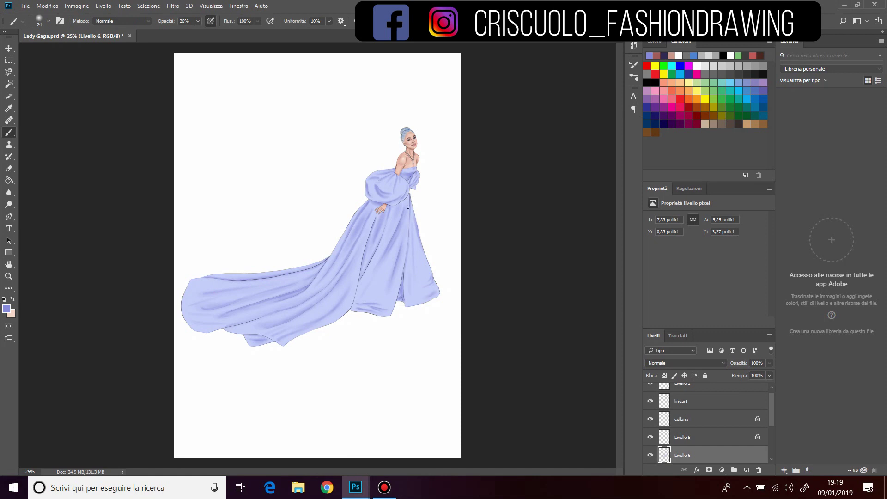
# Step: Bring the Golden Globes reference photo forward and paint faint white highlights across the skirt
pyautogui.moveTo(355, 487)
pyautogui.click(388, 434)
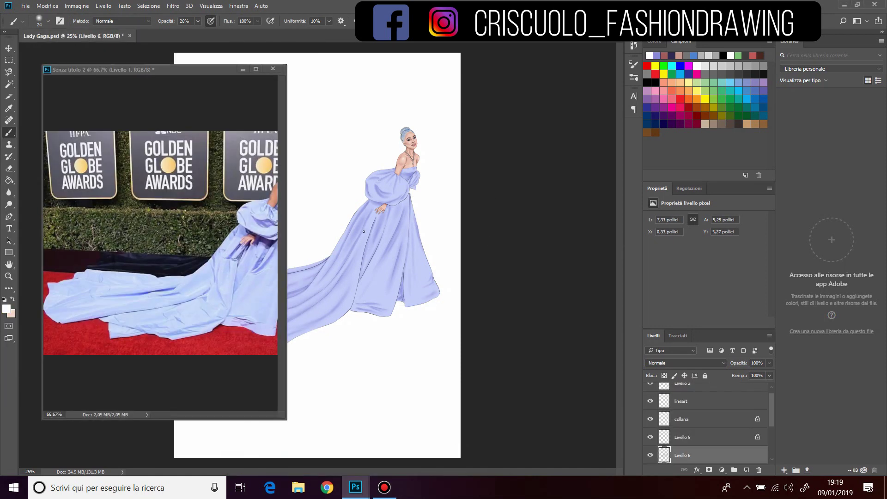
pyautogui.scroll(2, 453, 259)
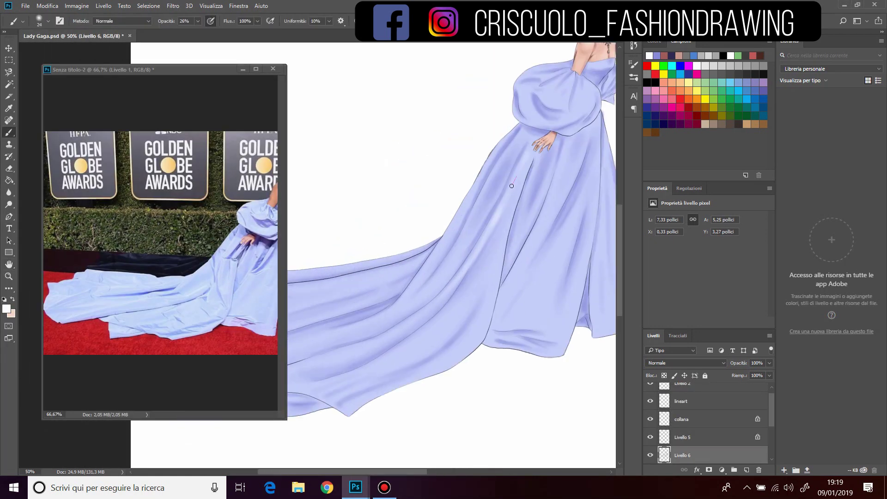
pyautogui.moveTo(513, 143); pyautogui.dragTo(480, 203)
pyautogui.moveTo(535, 172); pyautogui.dragTo(529, 211)
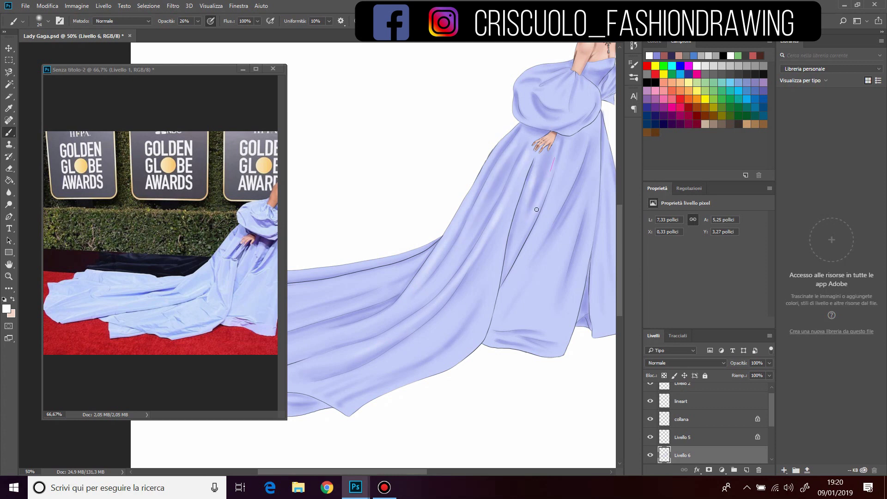
pyautogui.moveTo(564, 150); pyautogui.dragTo(549, 205)
pyautogui.moveTo(585, 146)
pyautogui.mouseDown()
pyautogui.moveTo(555, 215)
pyautogui.moveTo(565, 268)
pyautogui.mouseUp()
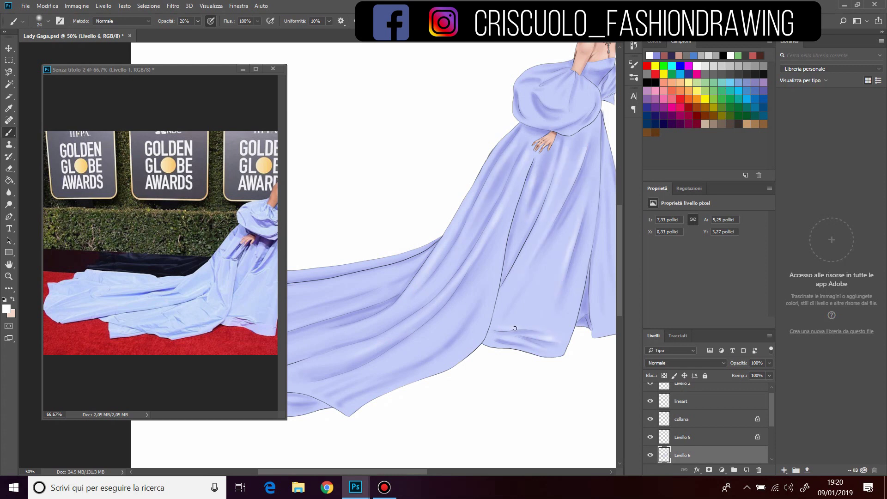
pyautogui.moveTo(582, 313); pyautogui.dragTo(492, 292)
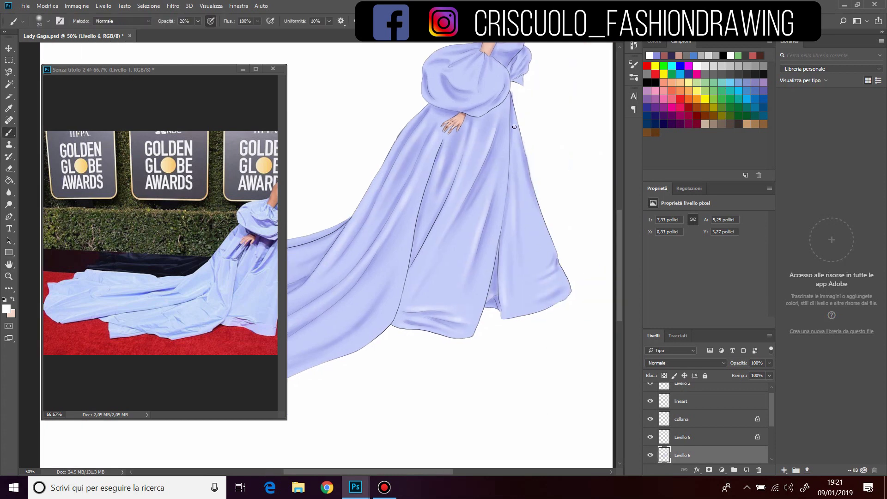
# Step: Add faint white strokes near the train's lower-left edge and on the puff sleeve, then pick the dress lavender
pyautogui.hscroll(-5, 531, 185)
pyautogui.hscroll(-5, 552, 240)
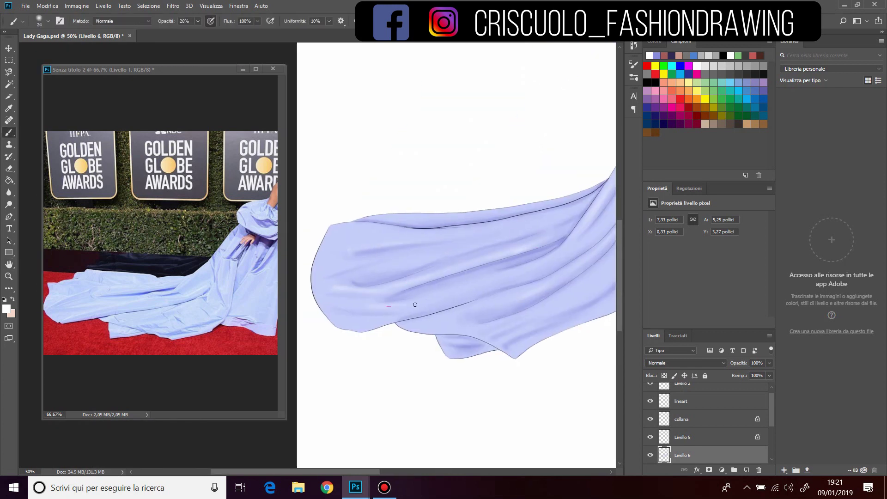
pyautogui.moveTo(371, 323)
pyautogui.mouseDown()
pyautogui.moveTo(347, 319)
pyautogui.moveTo(405, 322)
pyautogui.mouseUp()
pyautogui.hscroll(3, 485, 217)
pyautogui.scroll(5, 456, 300)
pyautogui.hscroll(3, 444, 208)
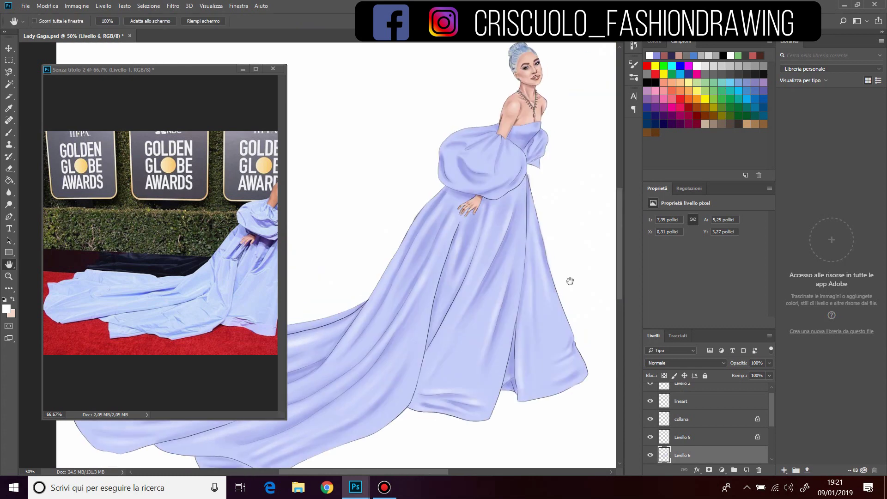
pyautogui.moveTo(469, 189); pyautogui.dragTo(476, 169)
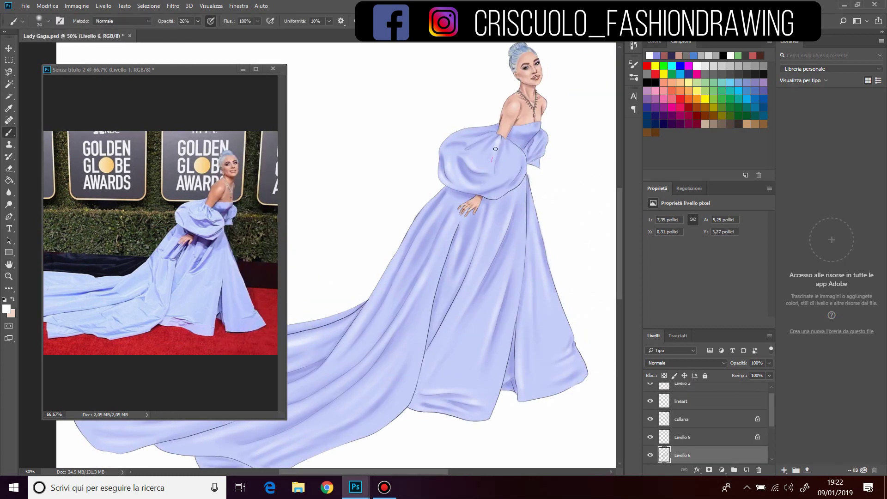
pyautogui.moveTo(497, 139)
pyautogui.mouseDown()
pyautogui.moveTo(494, 164)
pyautogui.moveTo(487, 143)
pyautogui.mouseUp()
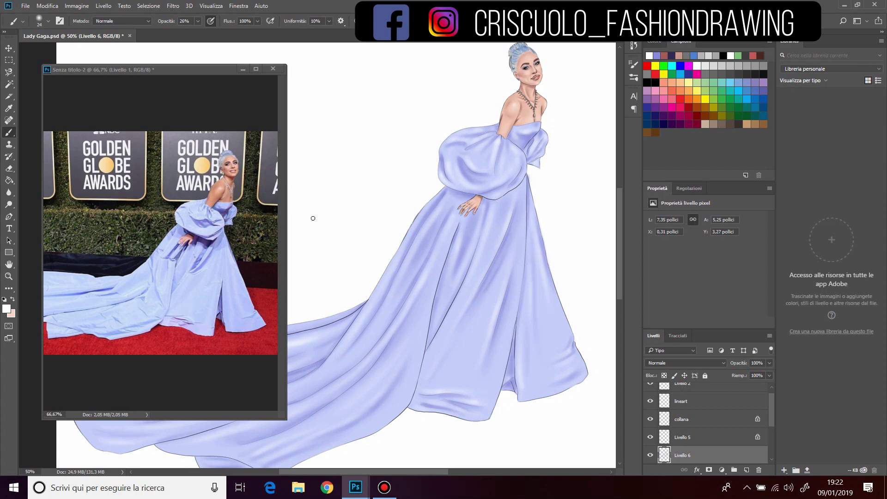
pyautogui.keyDown('alt'); pyautogui.click(482, 206); pyautogui.keyUp('alt')
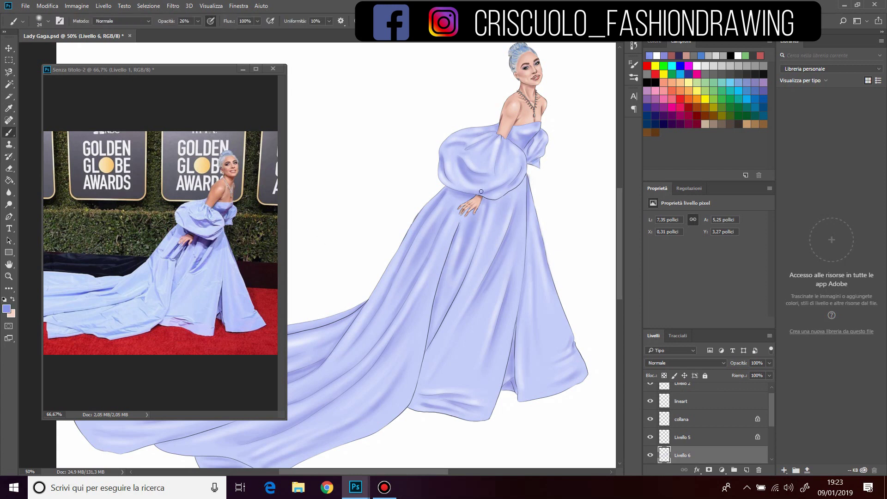
# Step: Zoom in, set brush opacity to 35% and shade the puff sleeve's lower edge in lavender
pyautogui.hotkey('ctrl', '+')
pyautogui.click(48, 20)
pyautogui.press('Return')
pyautogui.press('3')
pyautogui.press('5')
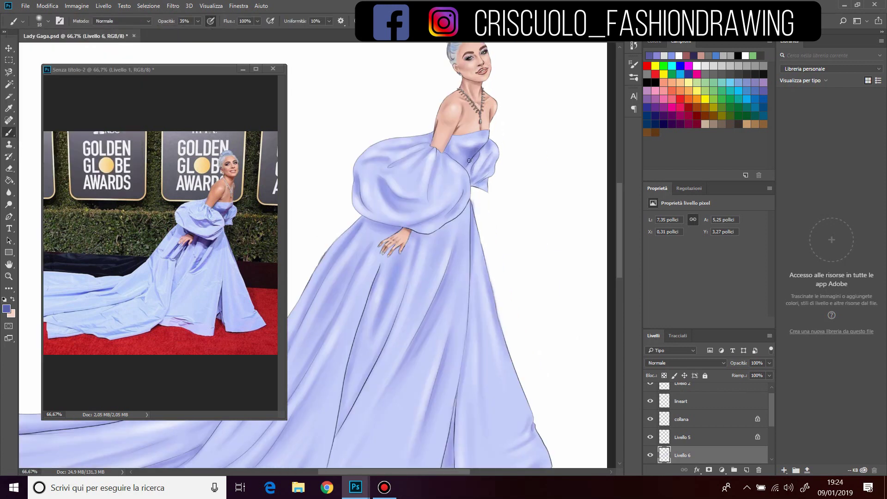
pyautogui.moveTo(427, 233)
pyautogui.mouseDown()
pyautogui.moveTo(453, 221)
pyautogui.moveTo(427, 279)
pyautogui.mouseUp()
# Step: With a 14 px brush, deepen lavender shading below the hand and along the bodice edge, then pick lighter lavender
pyautogui.press('Return')
pyautogui.write('14')
pyautogui.press('Return')
pyautogui.press('Return')
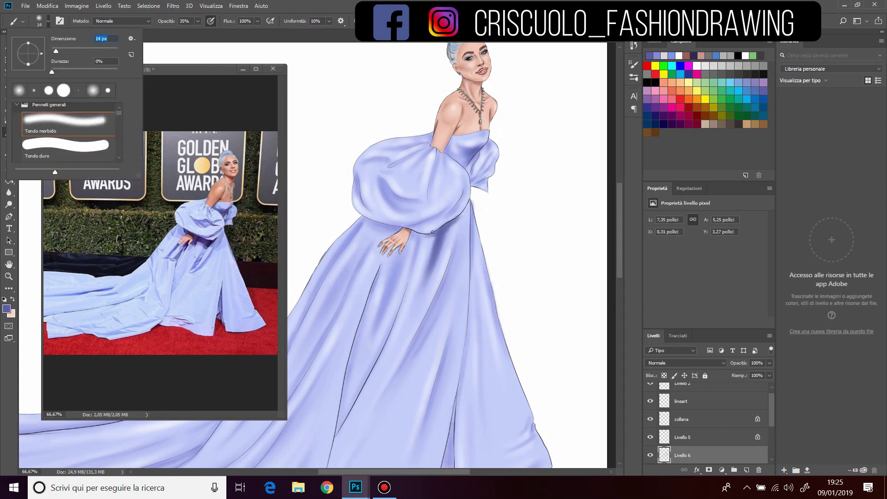
pyautogui.press('Return')
pyautogui.moveTo(412, 234); pyautogui.dragTo(356, 298)
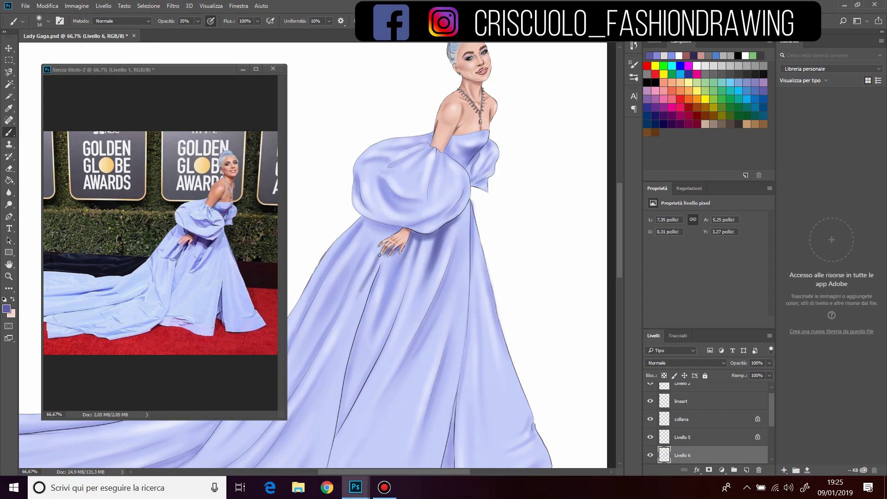
pyautogui.moveTo(379, 257)
pyautogui.mouseDown()
pyautogui.moveTo(342, 328)
pyautogui.moveTo(381, 245)
pyautogui.mouseUp()
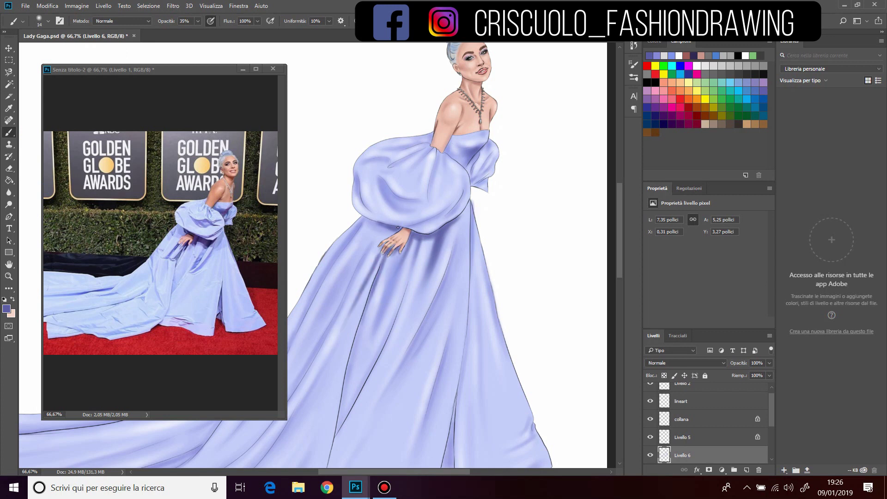
pyautogui.moveTo(471, 205); pyautogui.dragTo(472, 235)
pyautogui.moveTo(473, 185)
pyautogui.mouseDown()
pyautogui.moveTo(485, 178)
pyautogui.moveTo(476, 175)
pyautogui.mouseUp()
pyautogui.keyDown('alt'); pyautogui.click(462, 206); pyautogui.keyUp('alt')
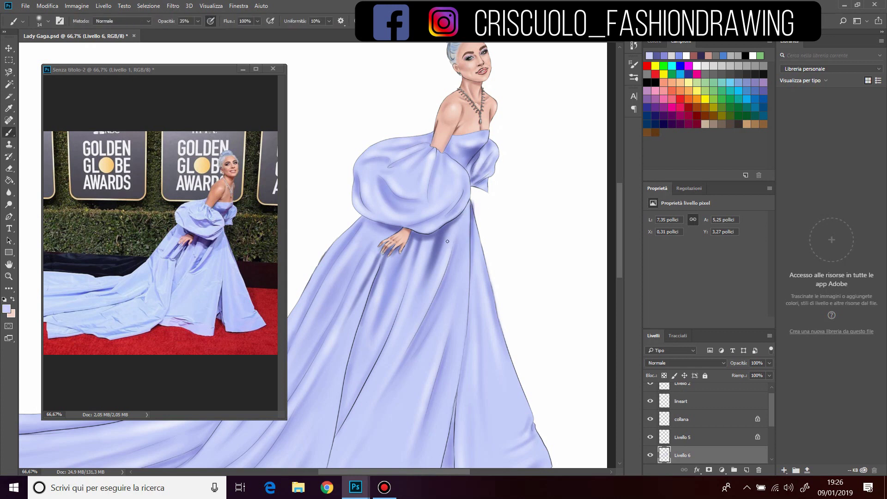
pyautogui.press('e')
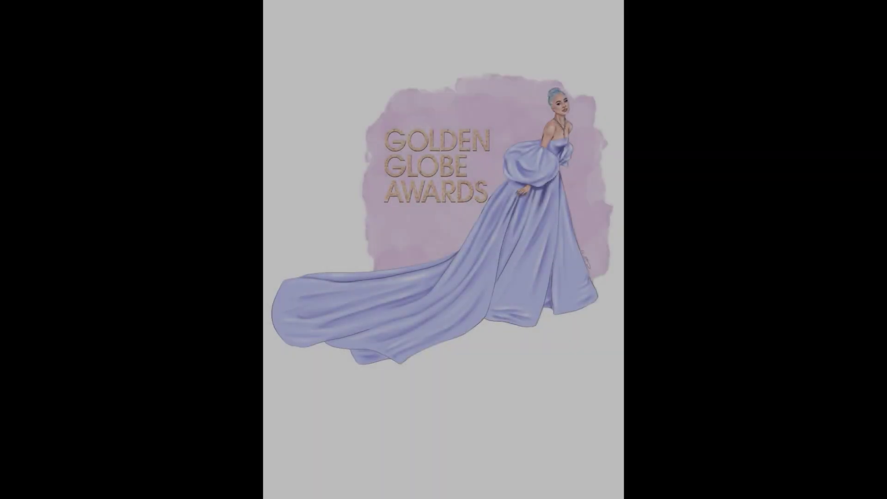